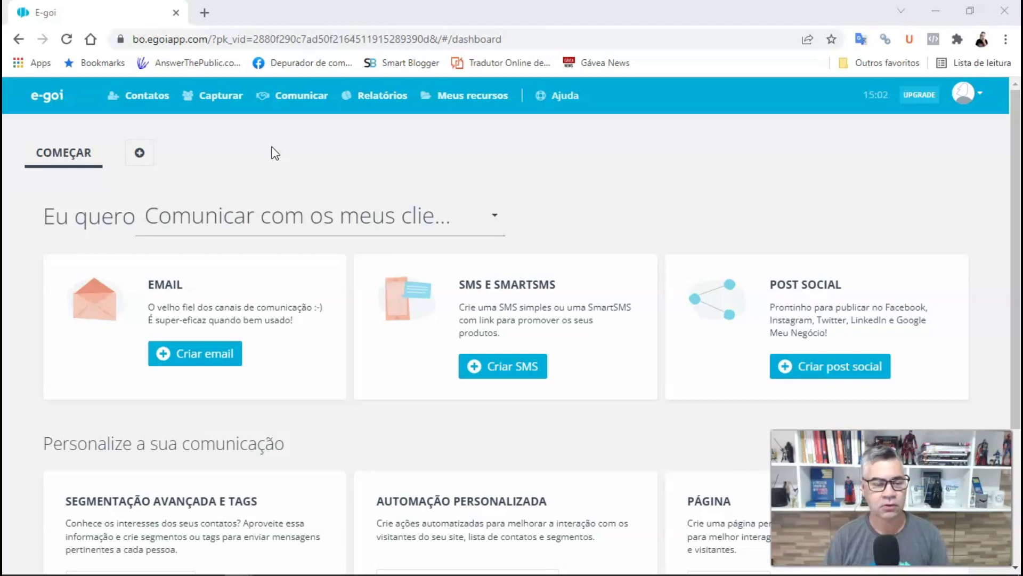
Review the available contact capture options and open the complete list of capture pages (Páginas de captura)
left_click(226, 100)
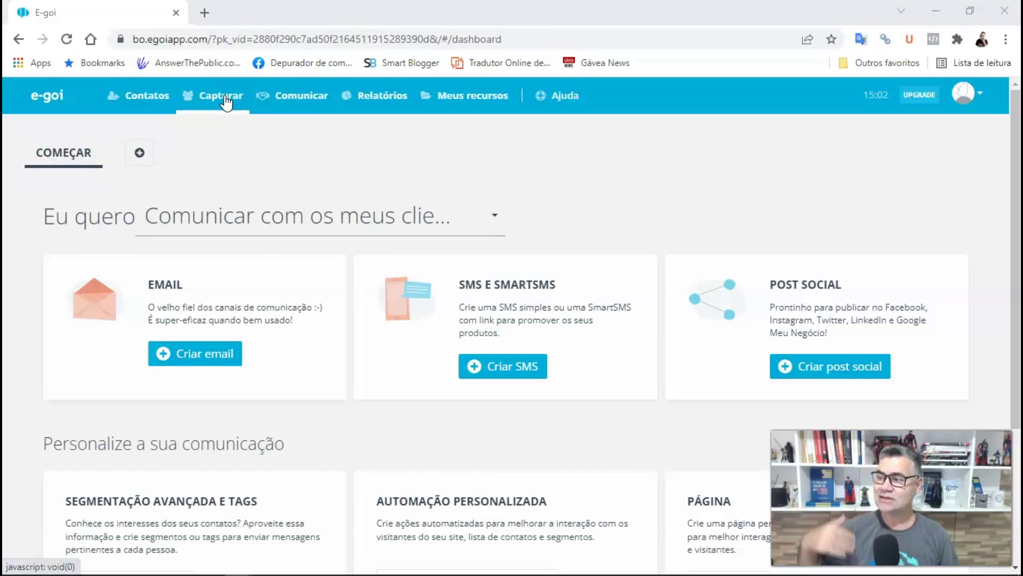
left_click(226, 100)
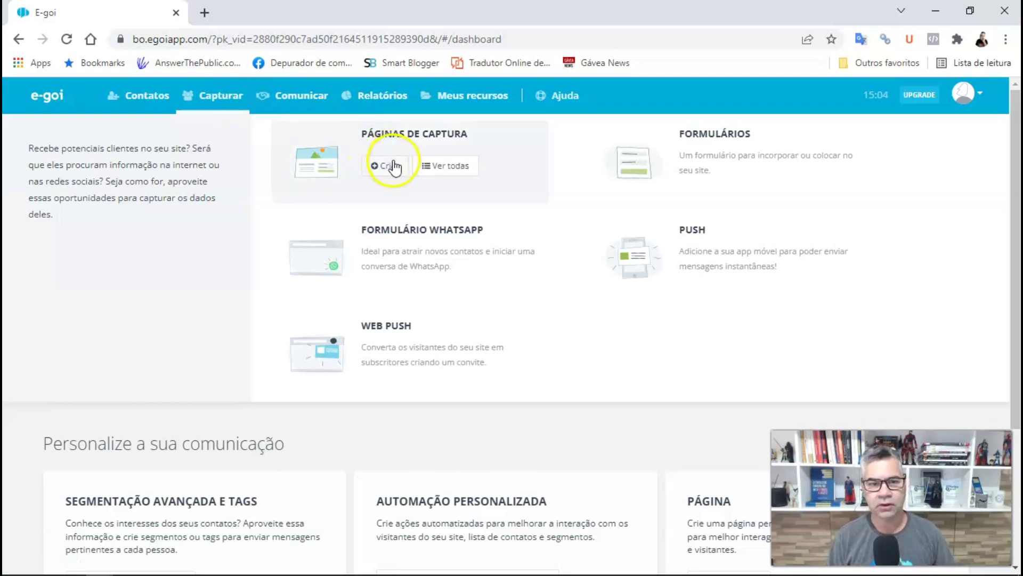
mouse_move(661, 162)
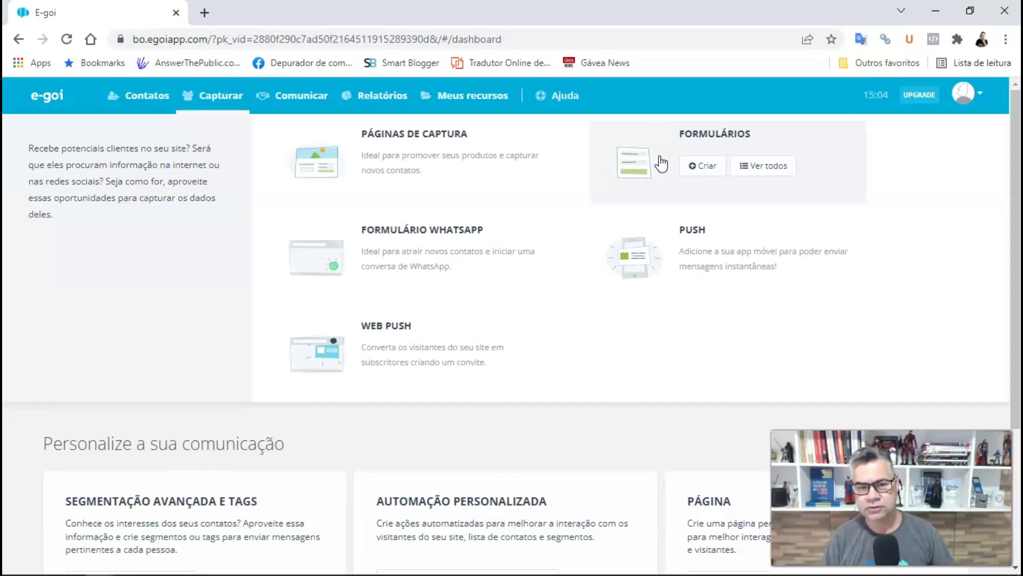
mouse_move(366, 239)
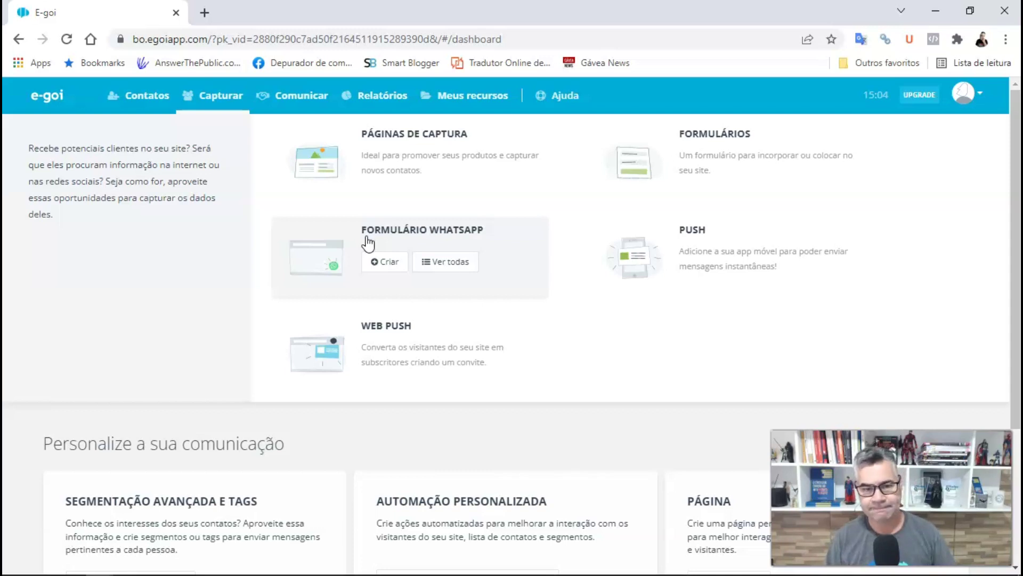
mouse_move(661, 264)
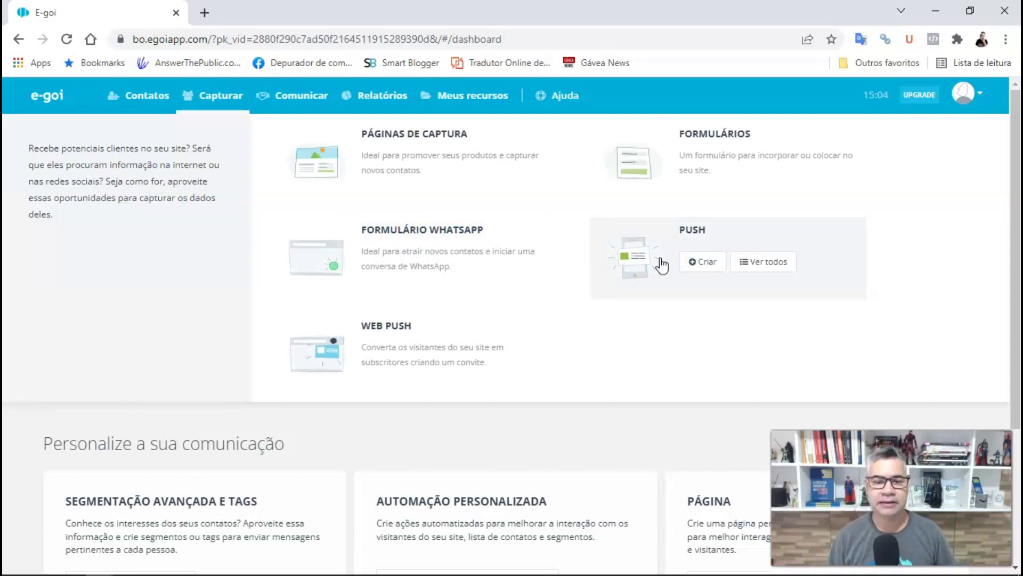
mouse_move(419, 360)
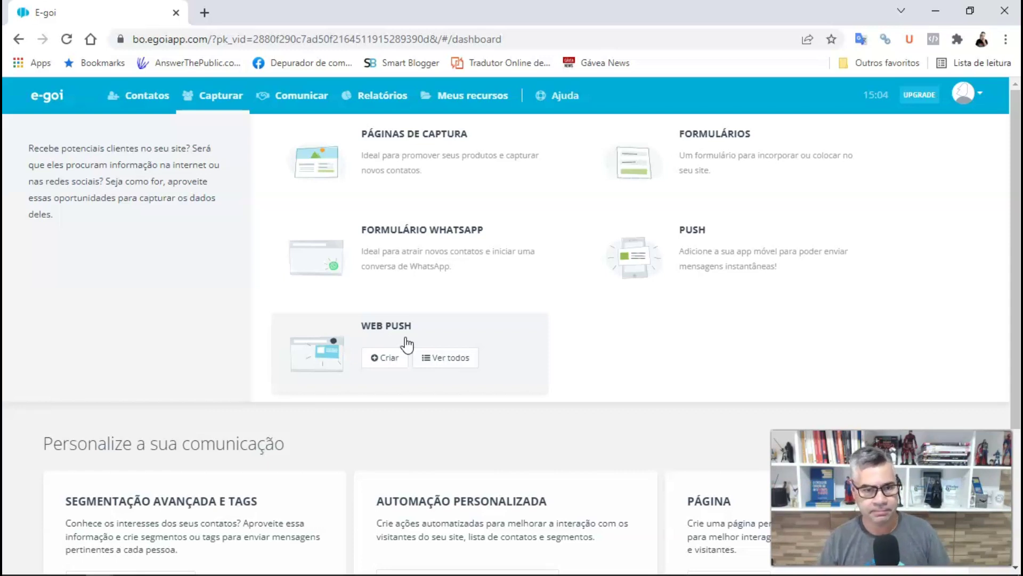
left_click(434, 165)
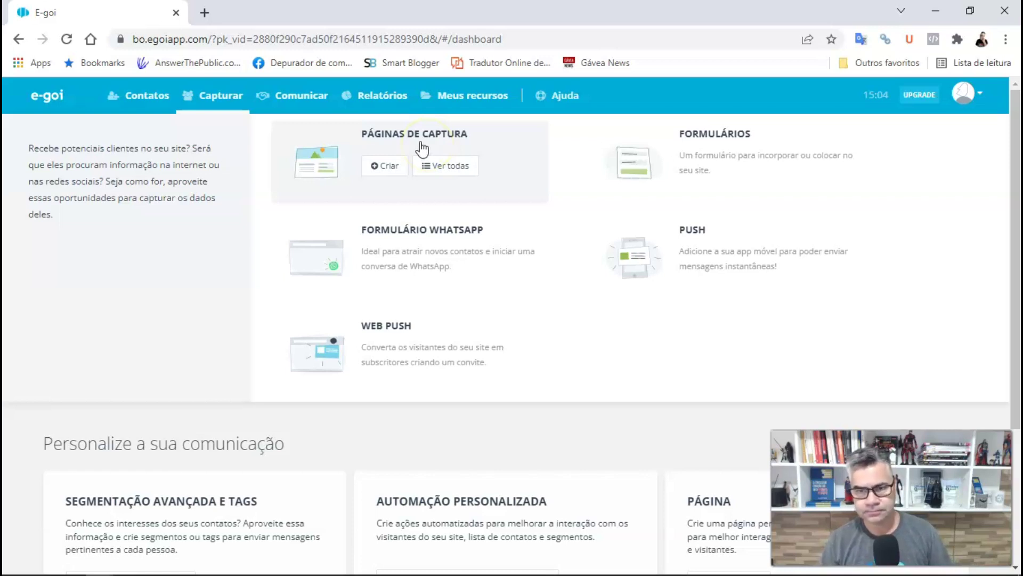
left_click(422, 146)
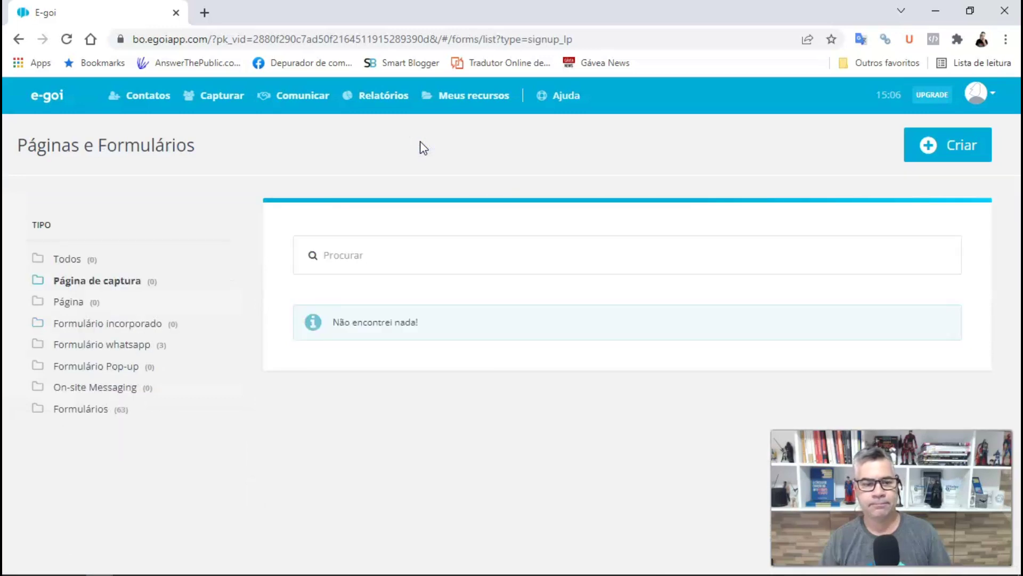
Start creating a new page or form and choose the Formulário Pop-up type
left_click(932, 146)
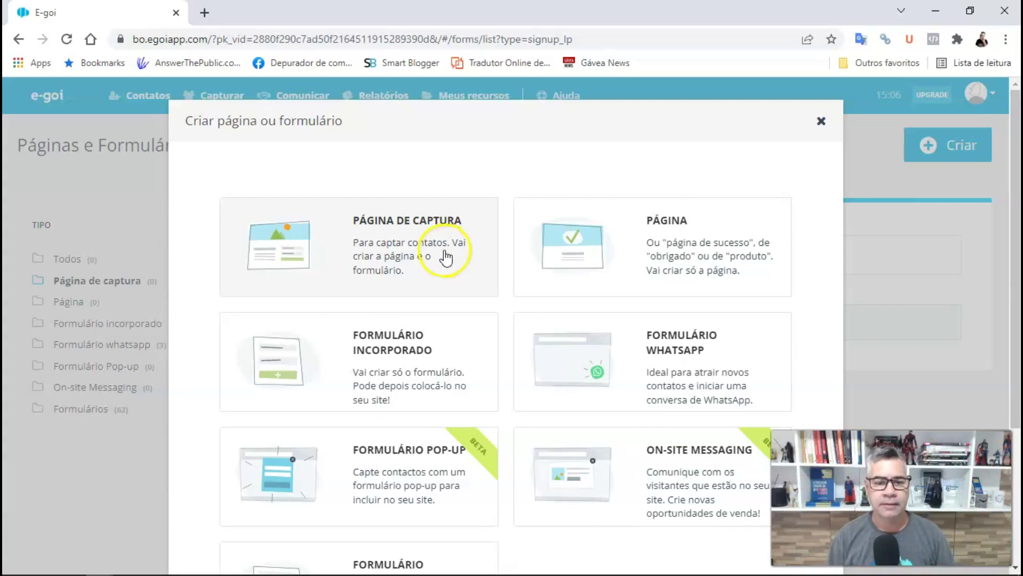
left_click(686, 255)
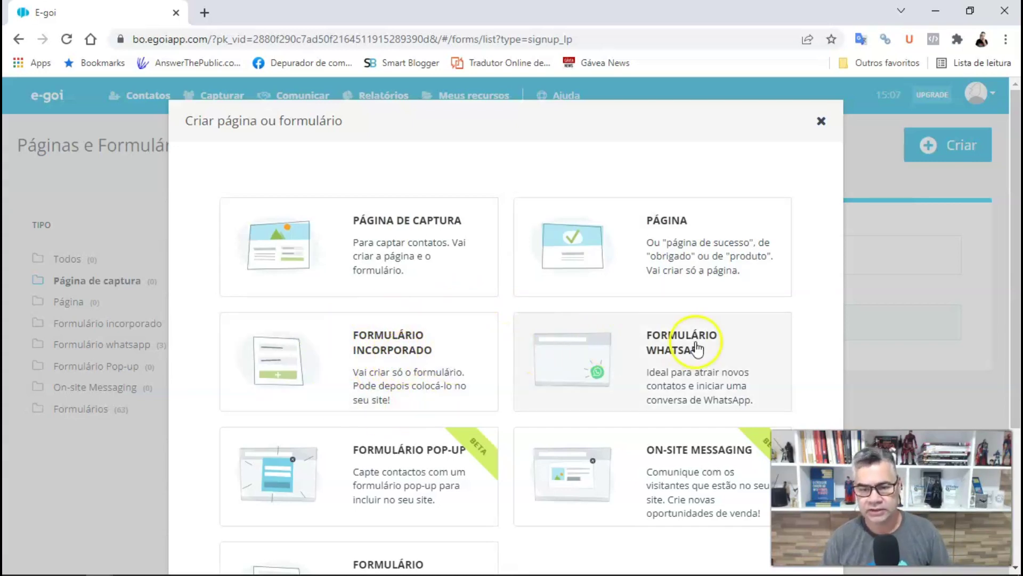
scroll(640, 347, "down", 4)
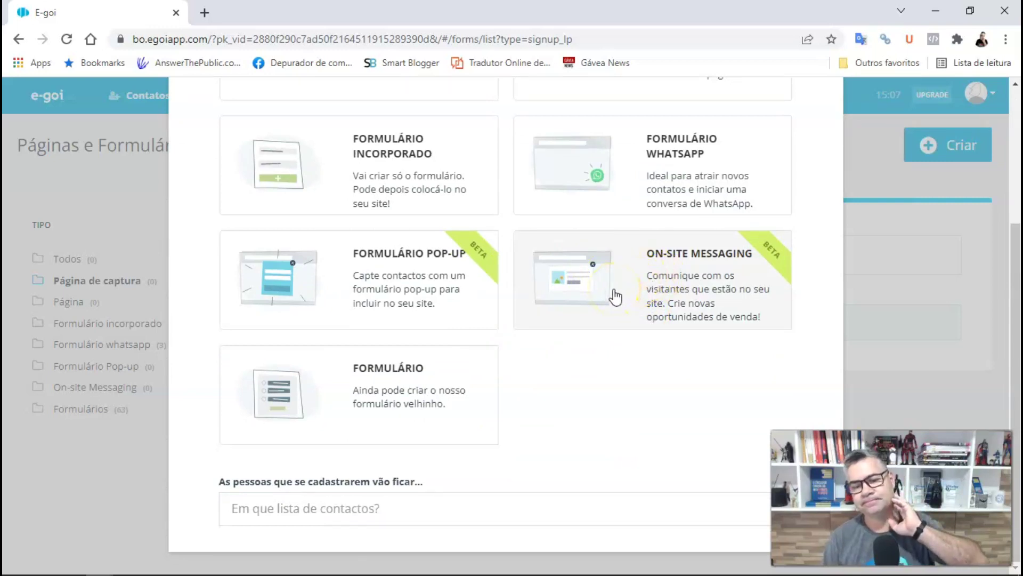
left_click(715, 291)
left_click(681, 274)
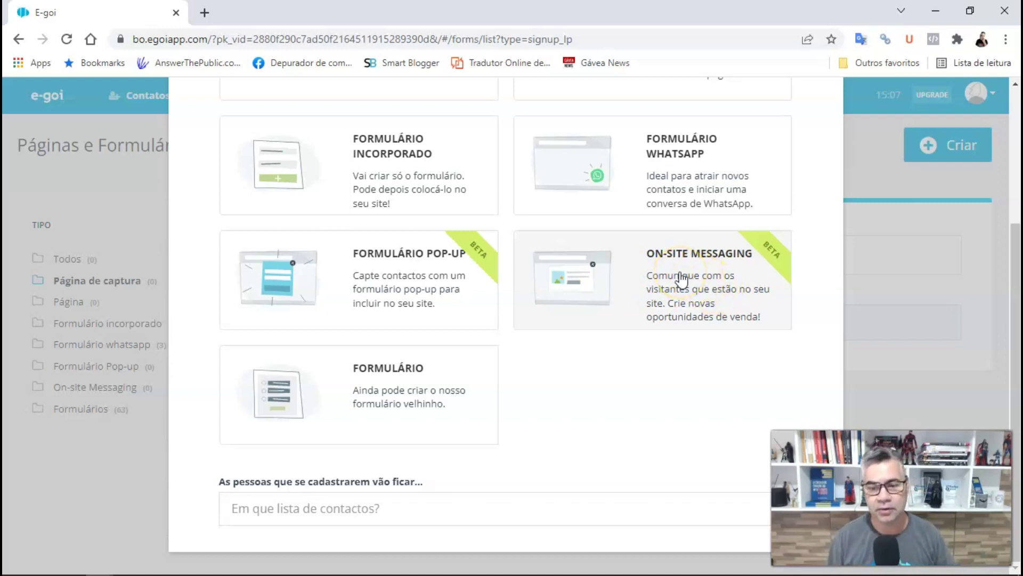
left_click(389, 262)
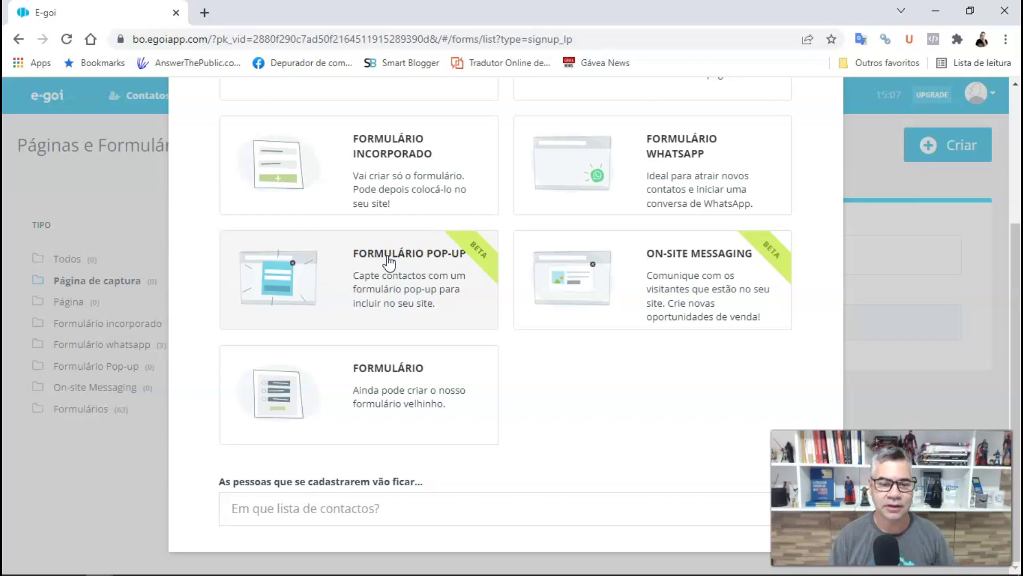
left_click(389, 260)
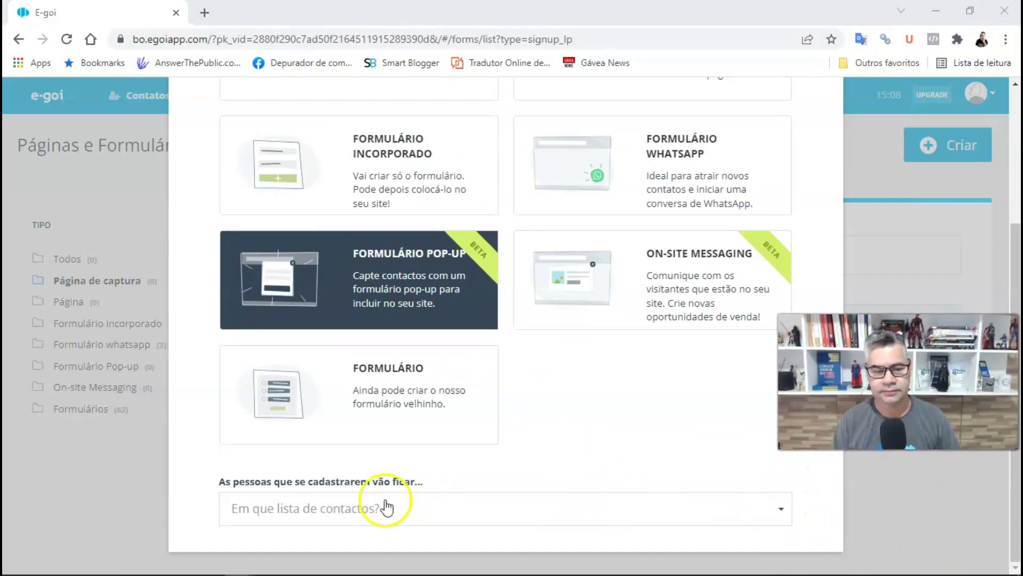
Assign new sign-ups to the contact list "27 - Quero comprar um carro" and proceed to the pop-up form wizard
left_click(777, 513)
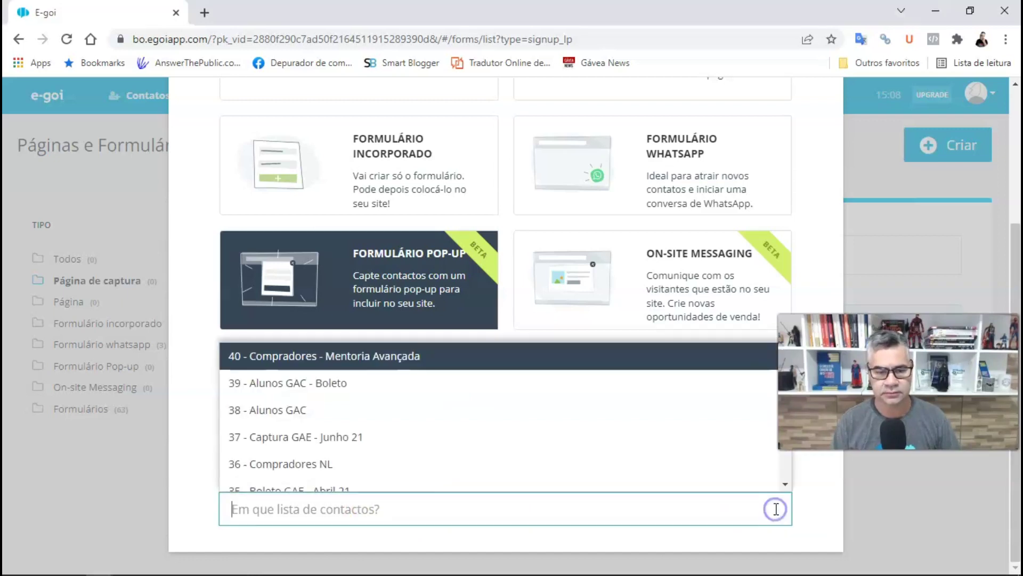
scroll(469, 462, "down", 2)
scroll(469, 461, "up", 2)
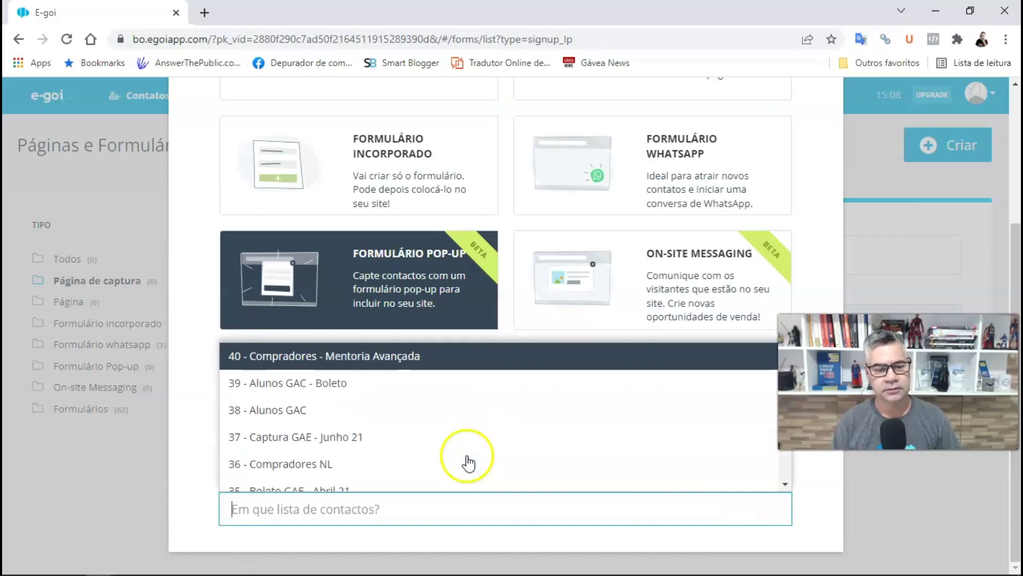
scroll(464, 466, "down", 5)
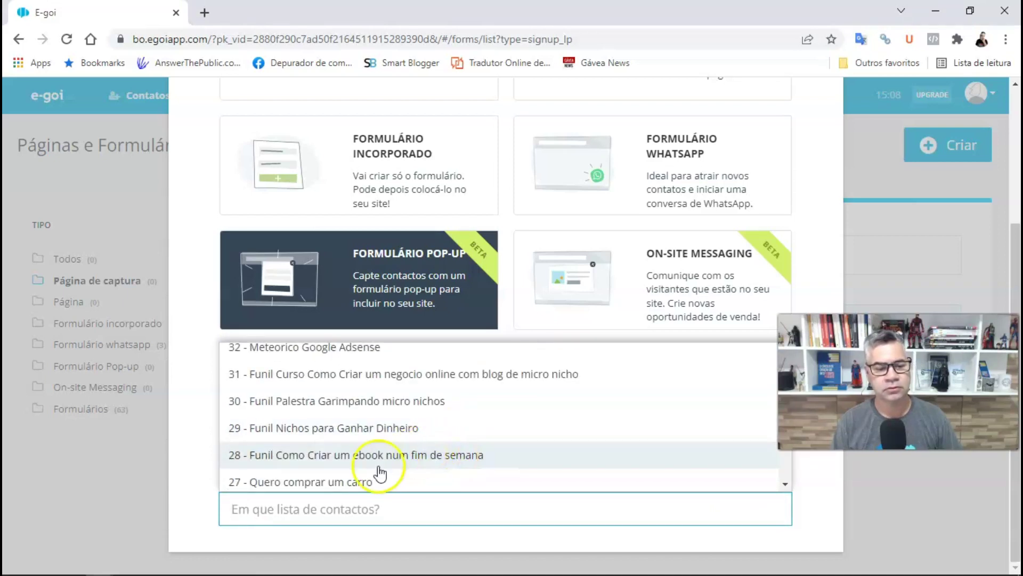
left_click(373, 482)
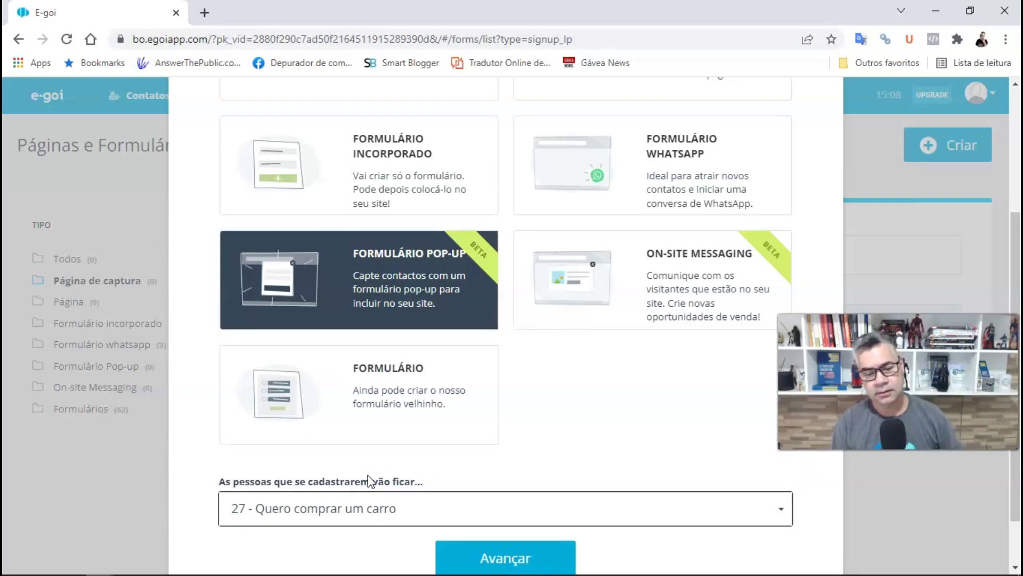
scroll(458, 467, "up", 4)
scroll(474, 470, "down", 3)
scroll(481, 481, "down", 1)
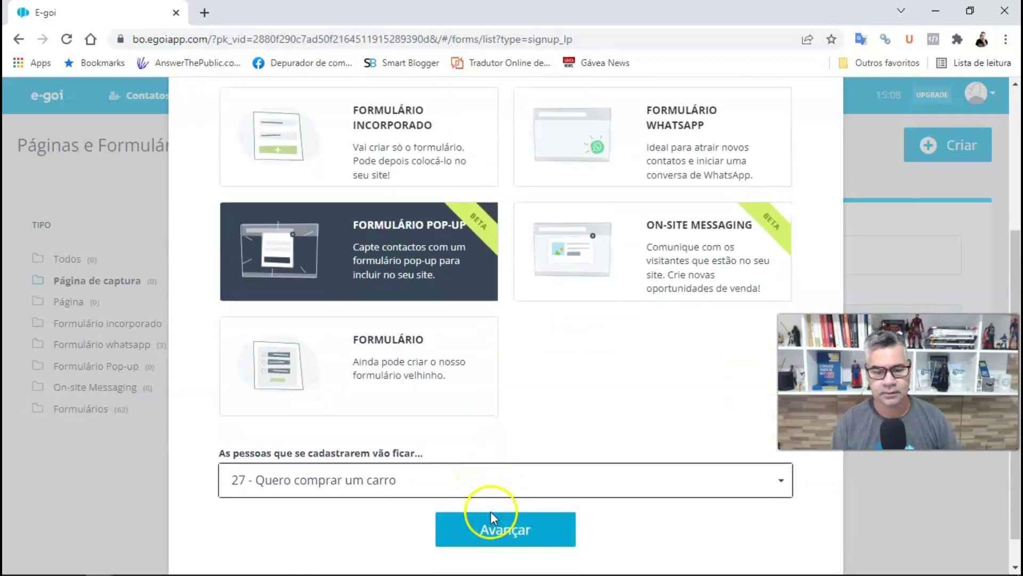
left_click(497, 539)
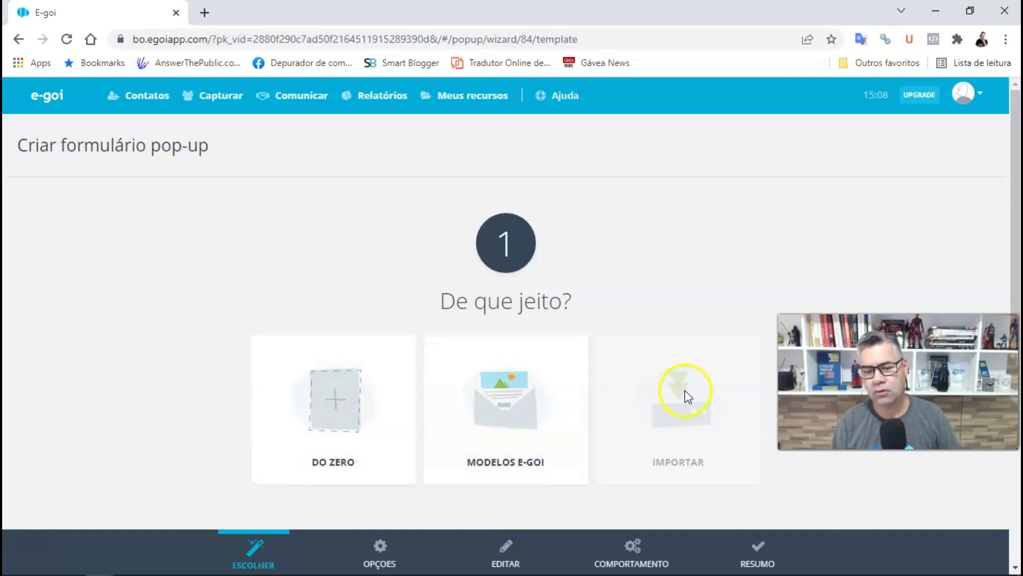
Browse the ready-made E-goi models for the pop-up and select the Desconto Imbatível template
left_click(516, 417)
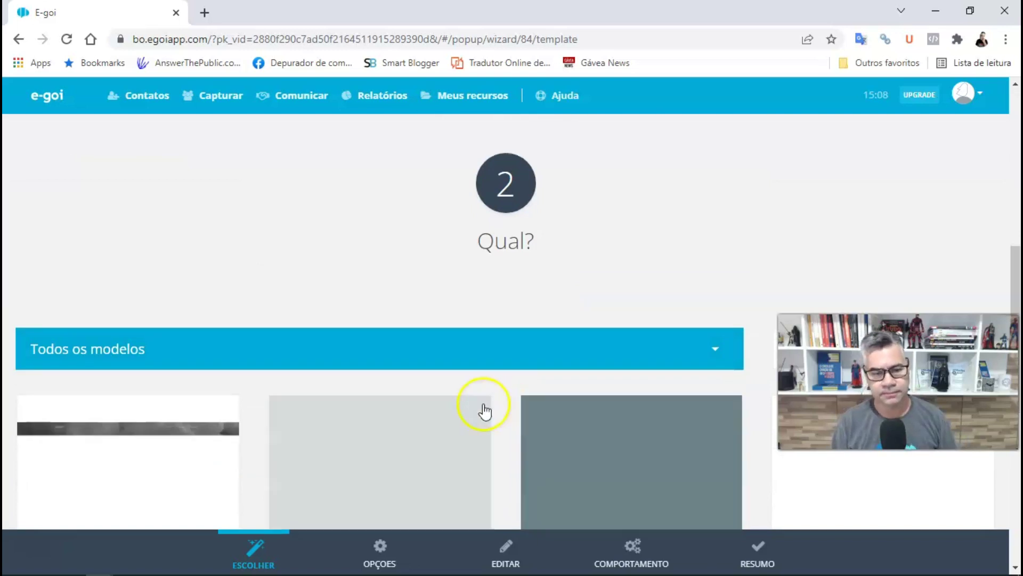
scroll(480, 411, "down", 4)
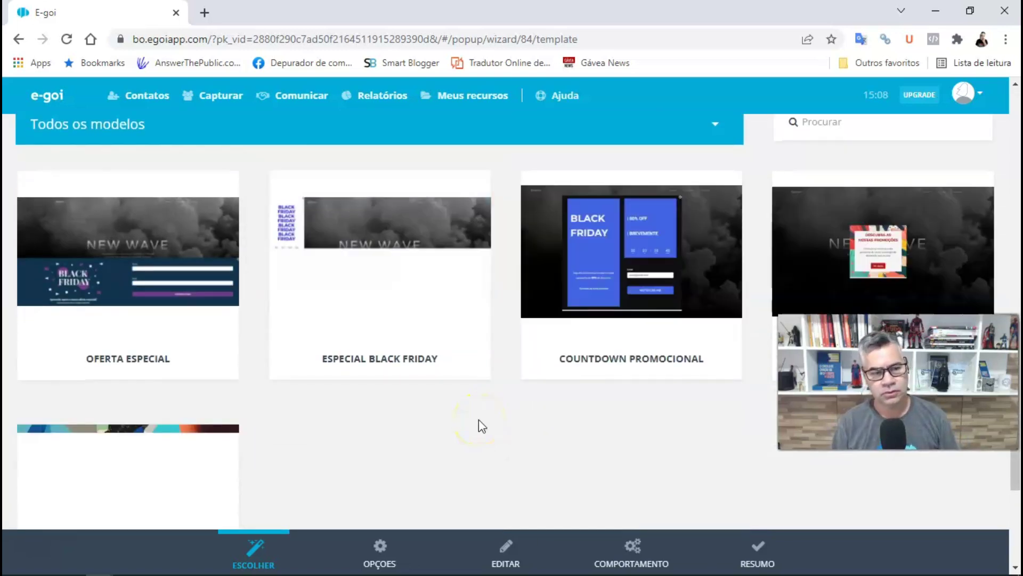
scroll(478, 420, "down", 1)
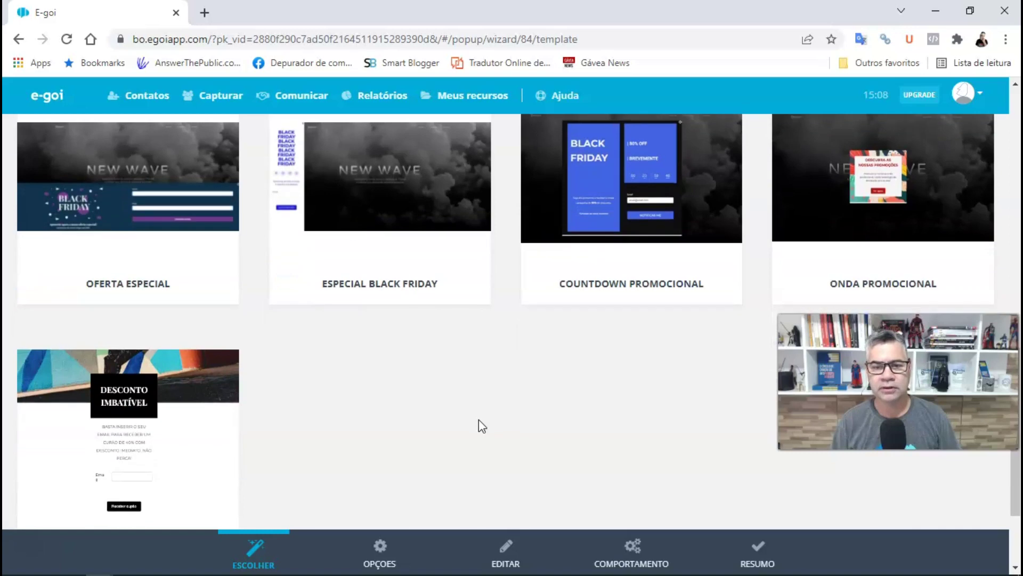
scroll(479, 420, "down", 1)
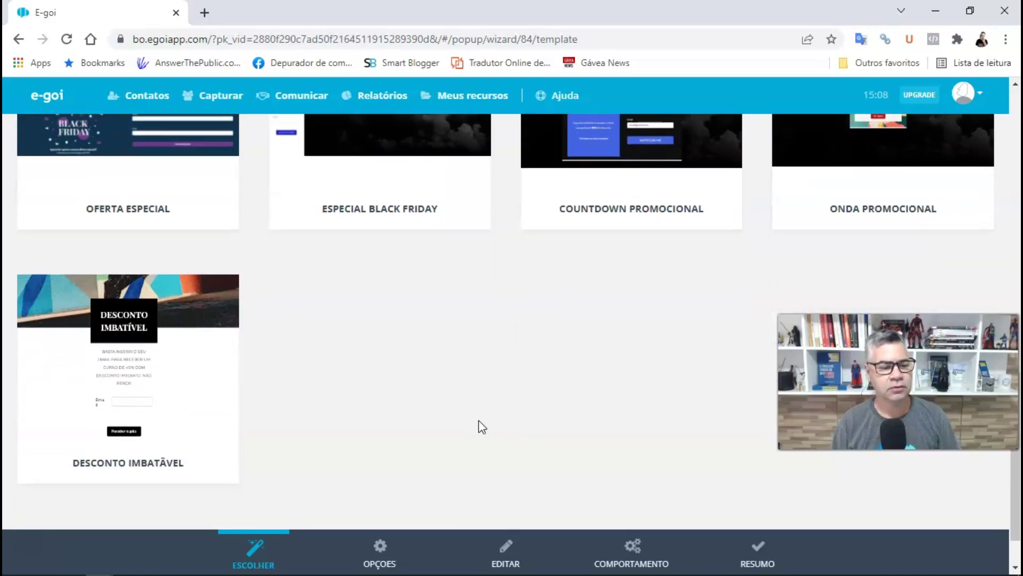
scroll(479, 420, "up", 4)
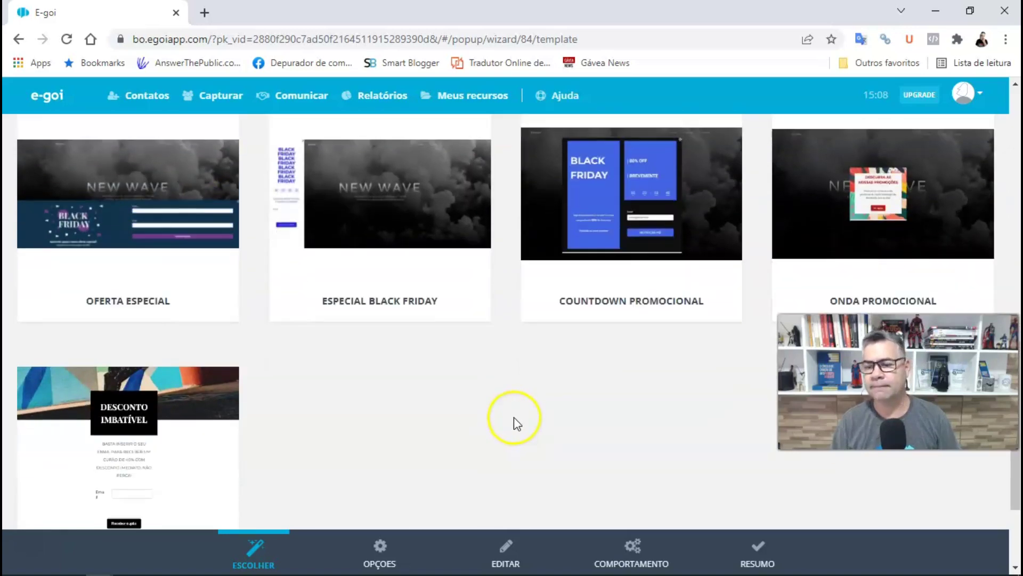
scroll(514, 422, "down", 5)
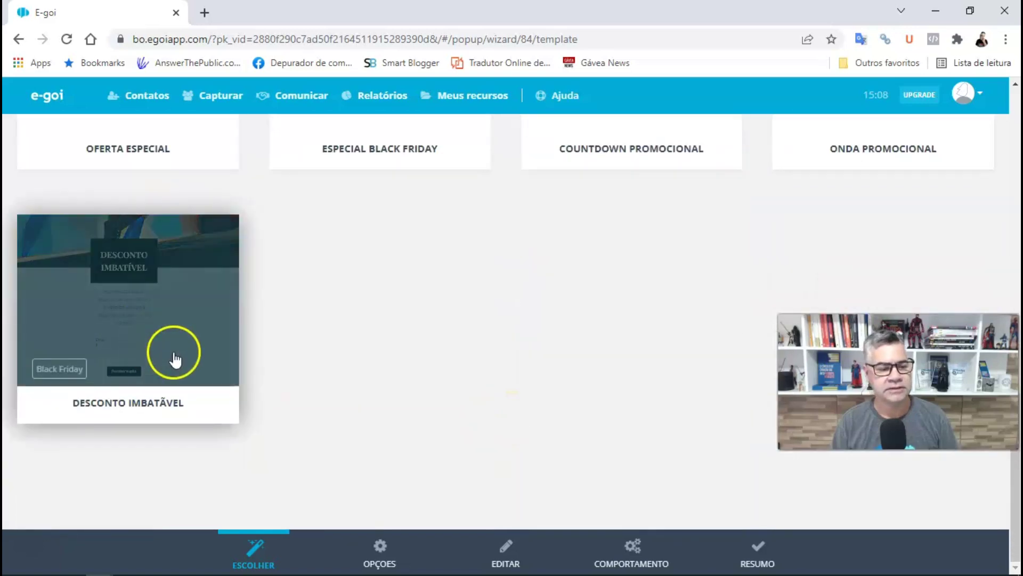
left_click(179, 326)
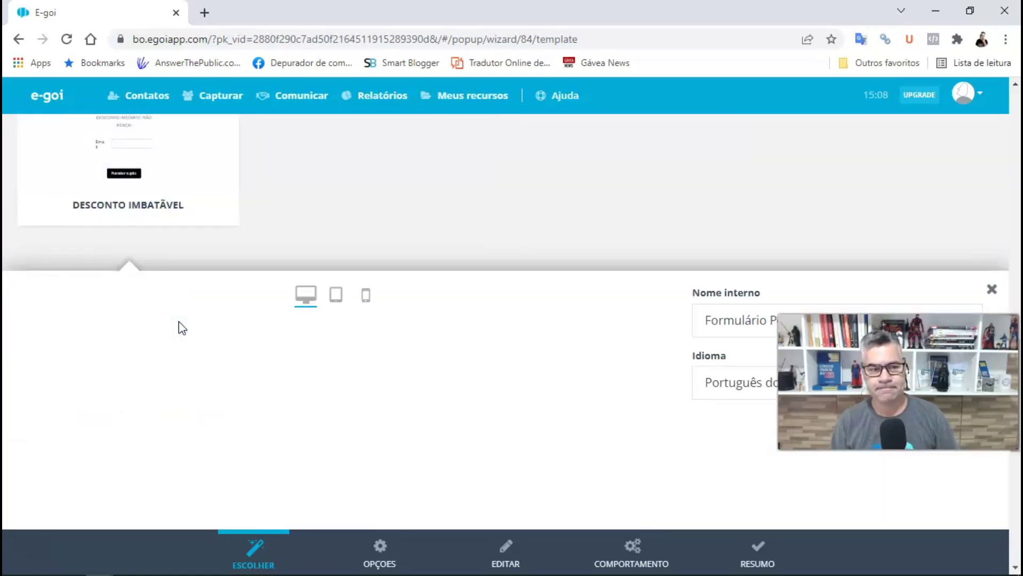
left_click(183, 322)
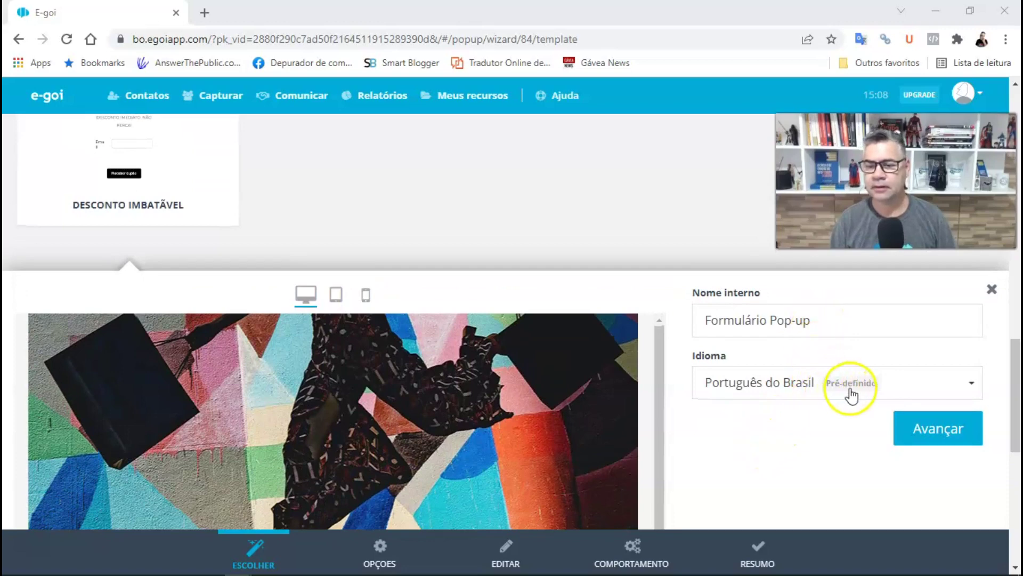
Look through the template preview and proceed to the form options, keeping the default internal name and language
scroll(664, 408, "down", 2)
scroll(664, 408, "down", 8)
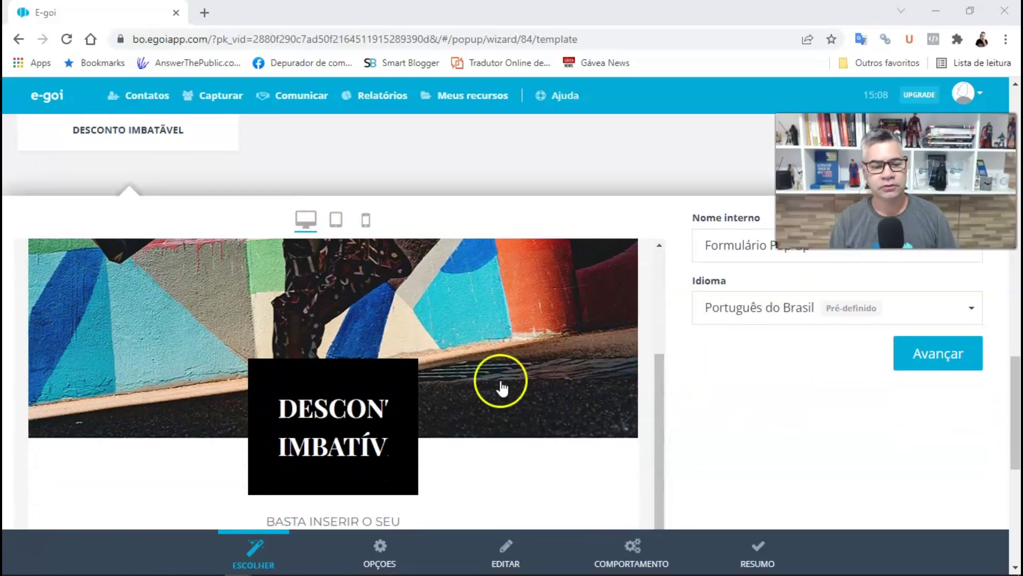
scroll(435, 408, "down", 3)
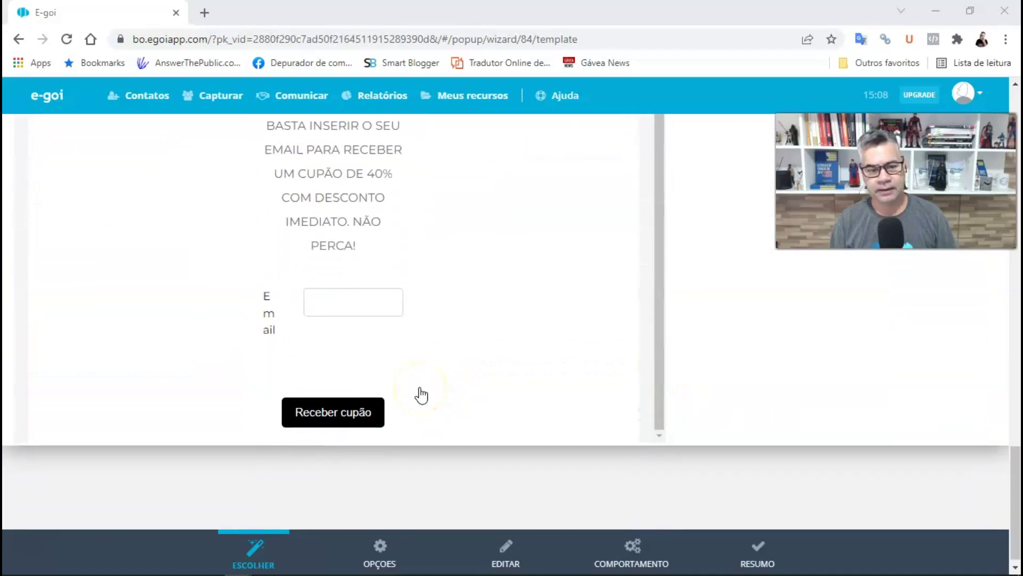
scroll(422, 393, "up", 8)
scroll(624, 425, "down", 1)
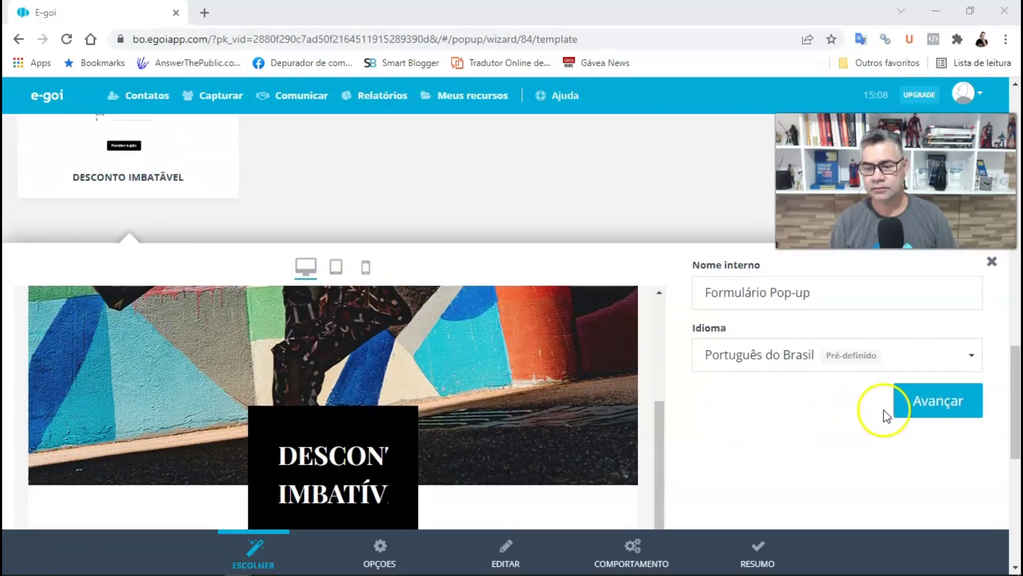
left_click(910, 410)
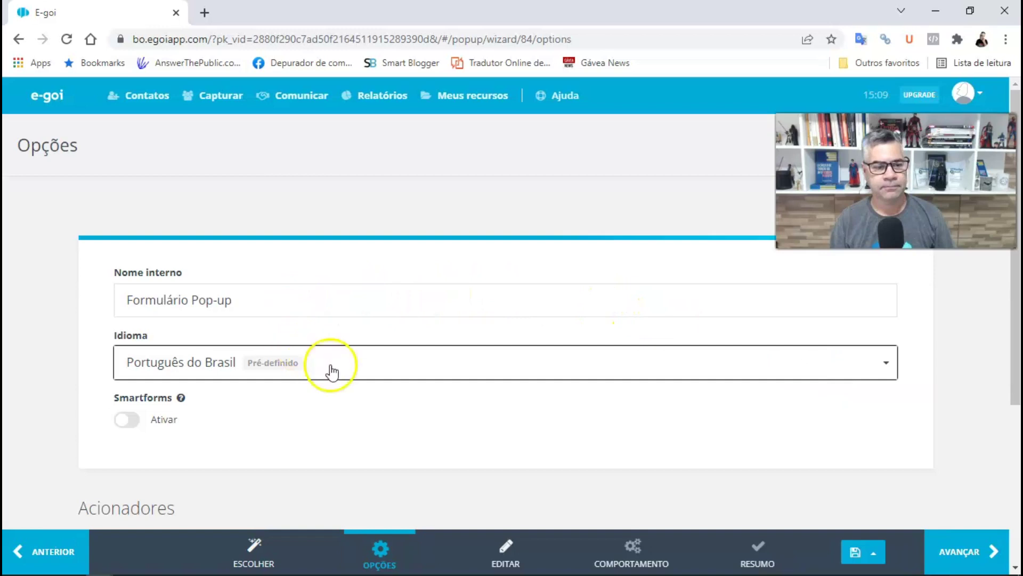
Read the help note on Smartforms and enable Smartforms for the pop-up form
scroll(368, 390, "down", 3)
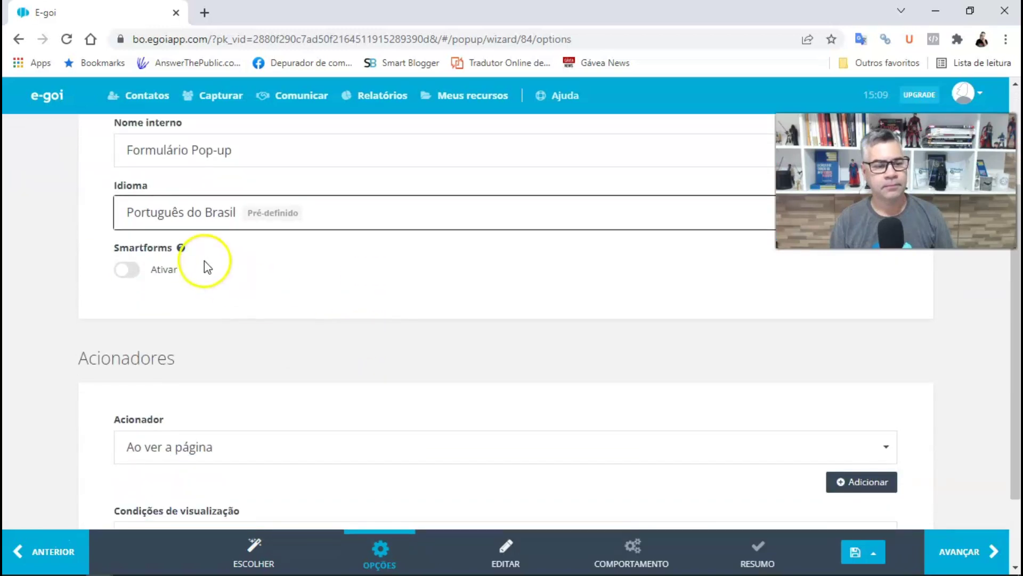
left_click(181, 249)
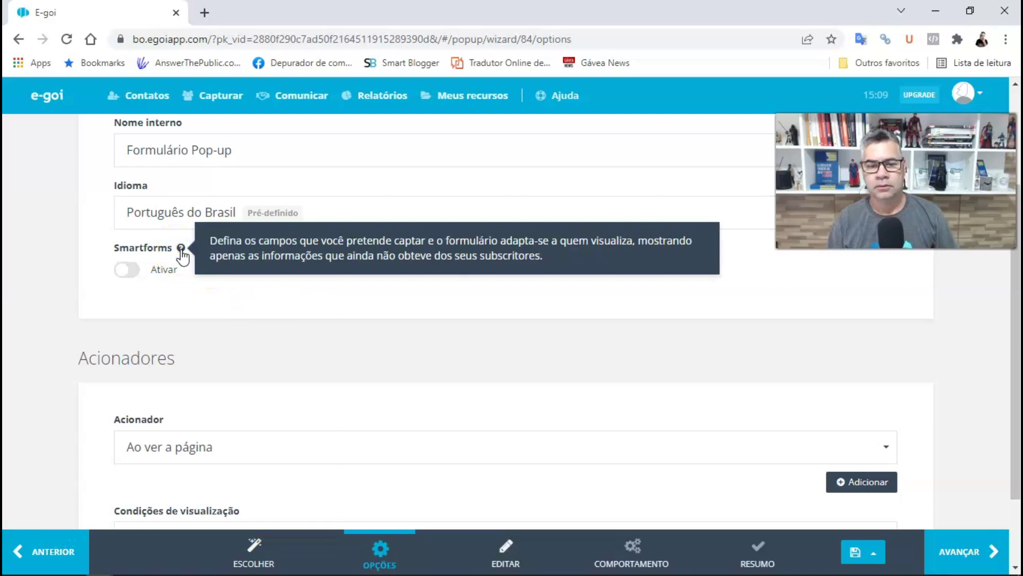
scroll(222, 281, "down", 1)
left_click(118, 198)
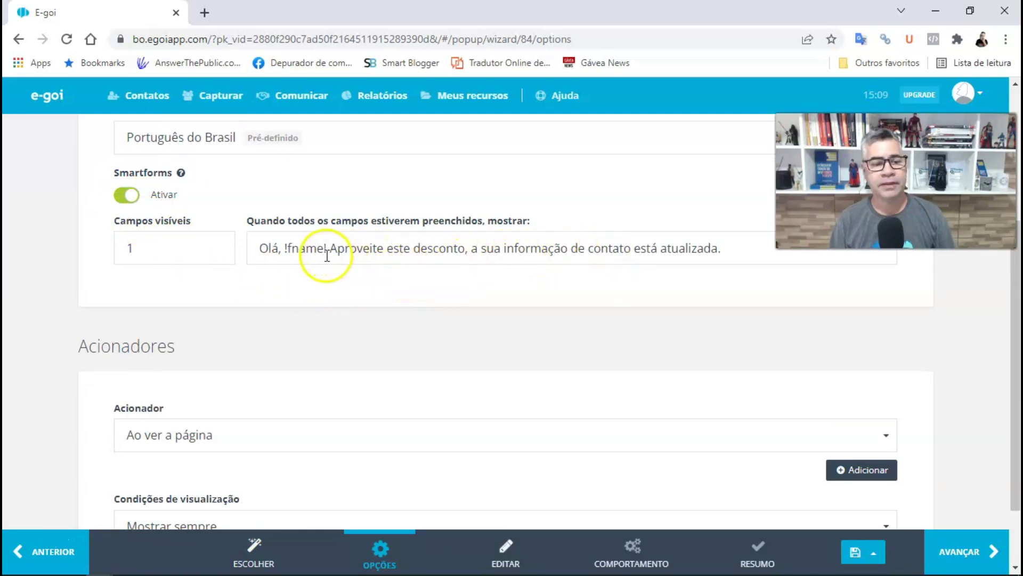
Examine the Smartforms completion message and its !fname! placeholder shown when all fields are filled in
scroll(422, 247, "down", 2)
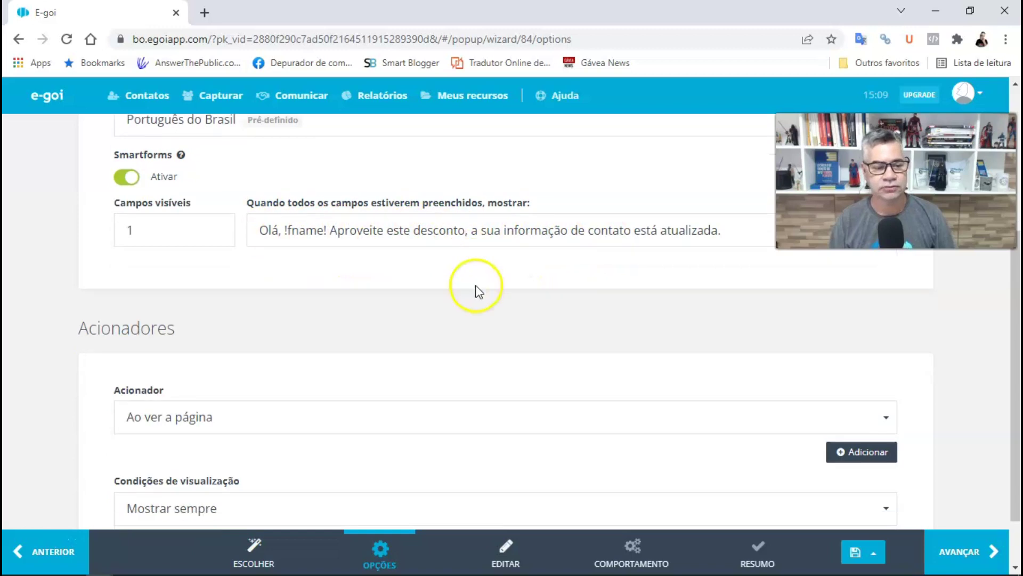
scroll(482, 291, "up", 2)
scroll(484, 293, "up", 1)
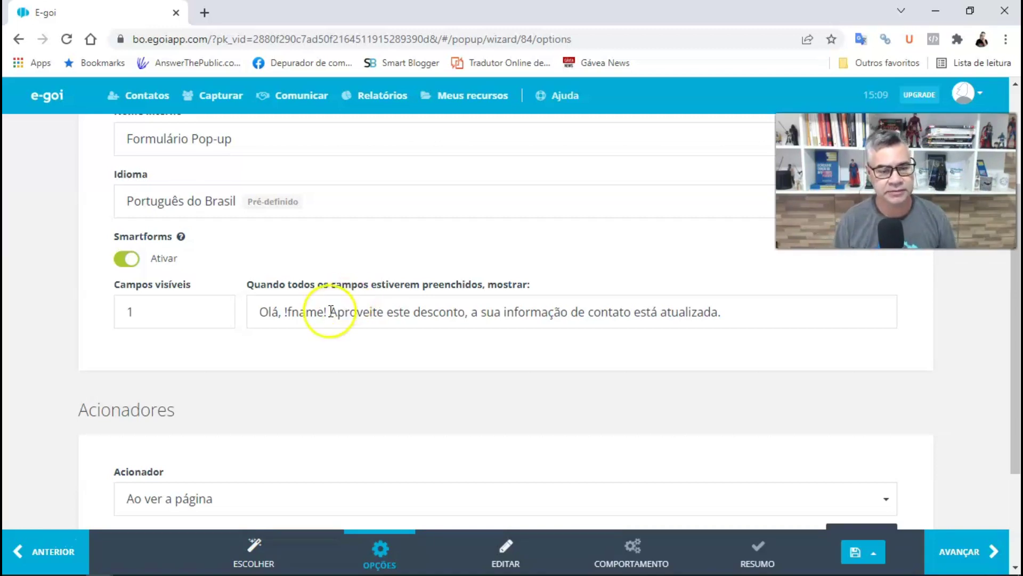
left_click_drag(327, 312, 279, 315)
left_click(288, 313)
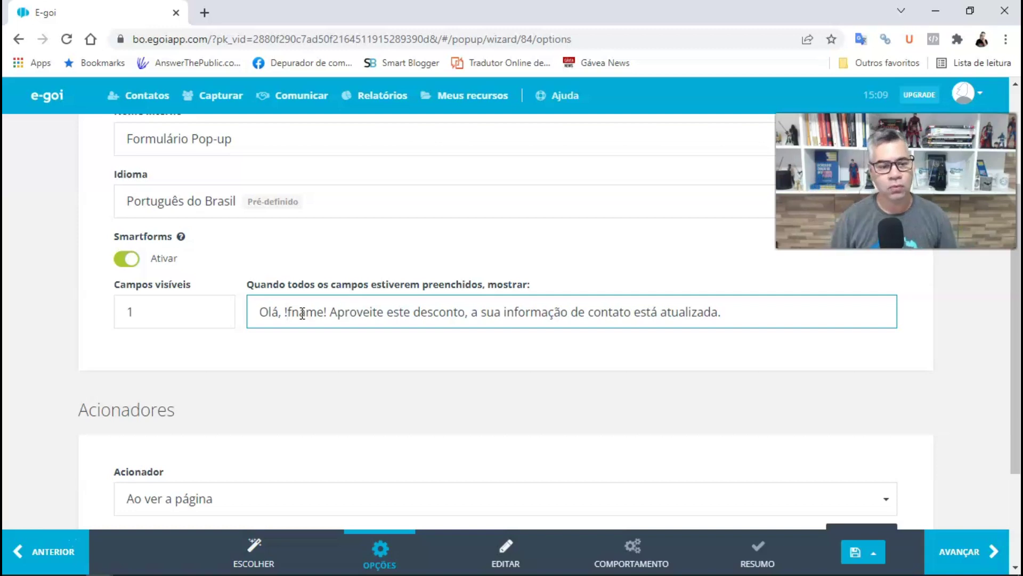
left_click_drag(286, 312, 328, 310)
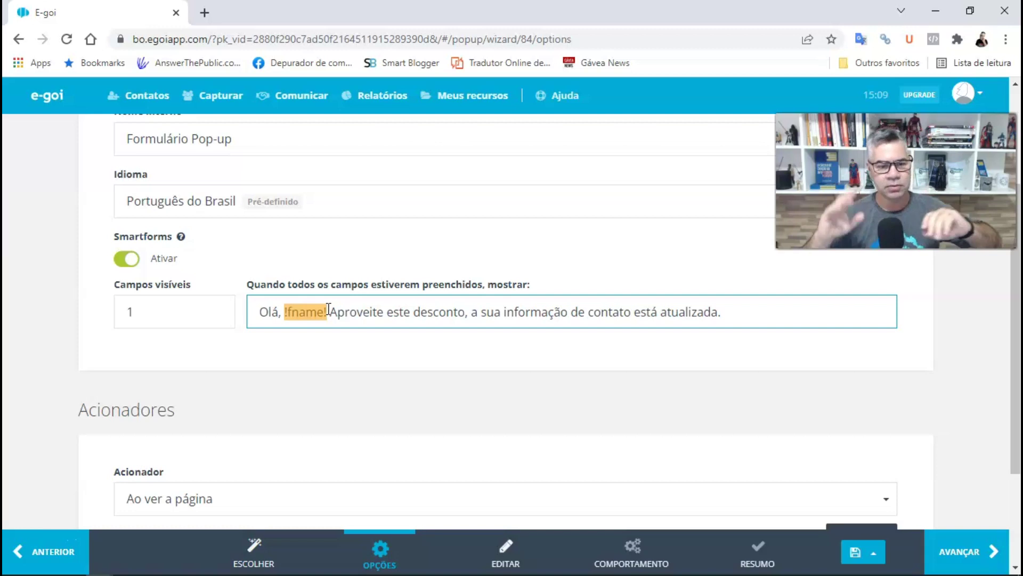
left_click(336, 318)
left_click(327, 326)
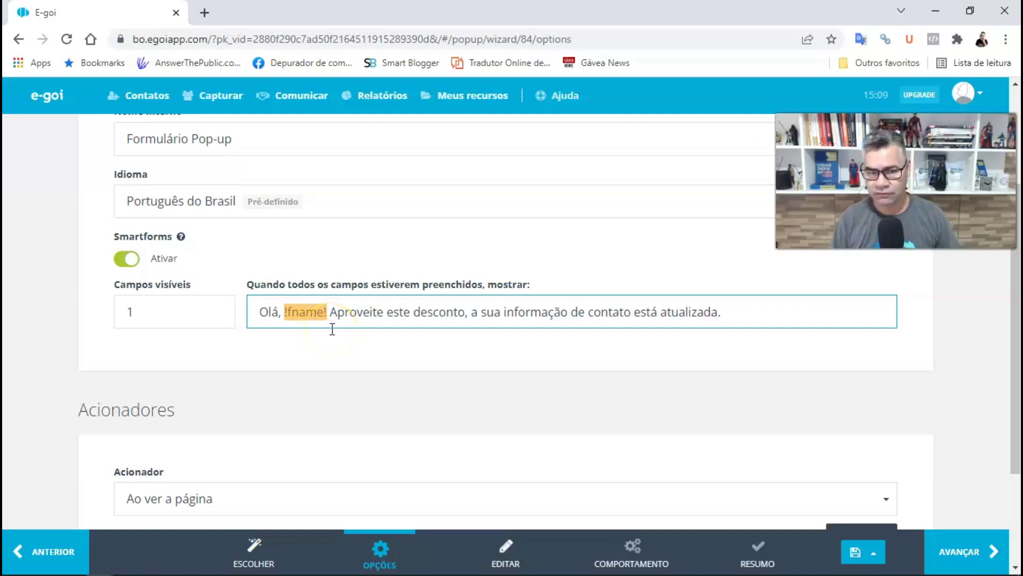
left_click(448, 313)
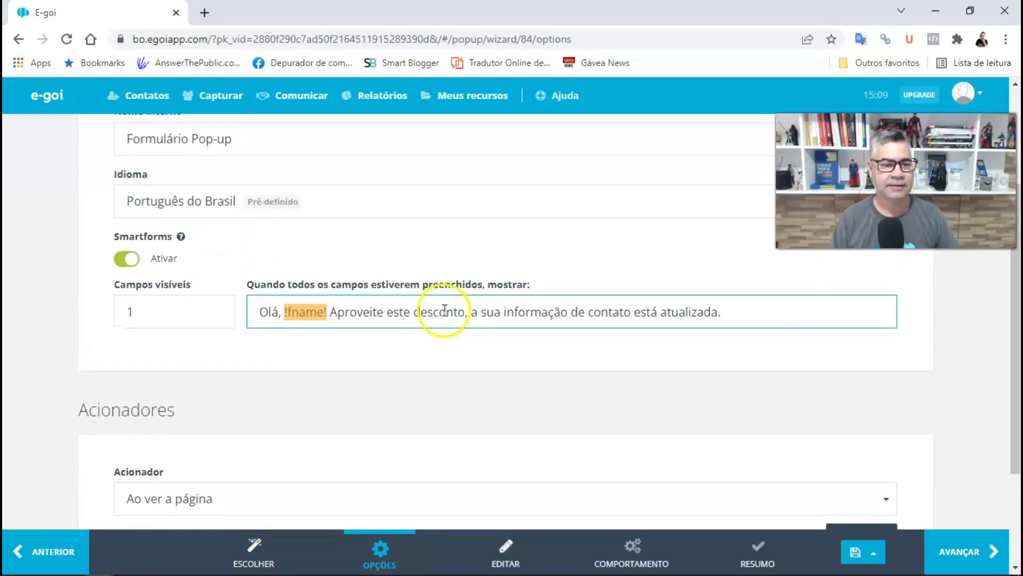
Set the pop-up's trigger to "Ao sair da página"
scroll(392, 315, "down", 3)
scroll(392, 320, "up", 1)
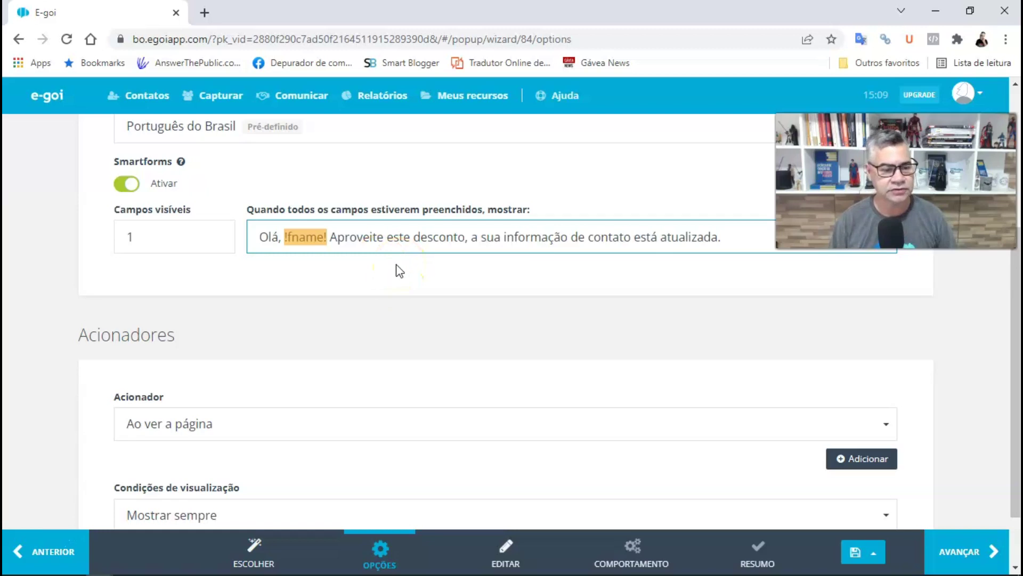
scroll(395, 269, "down", 1)
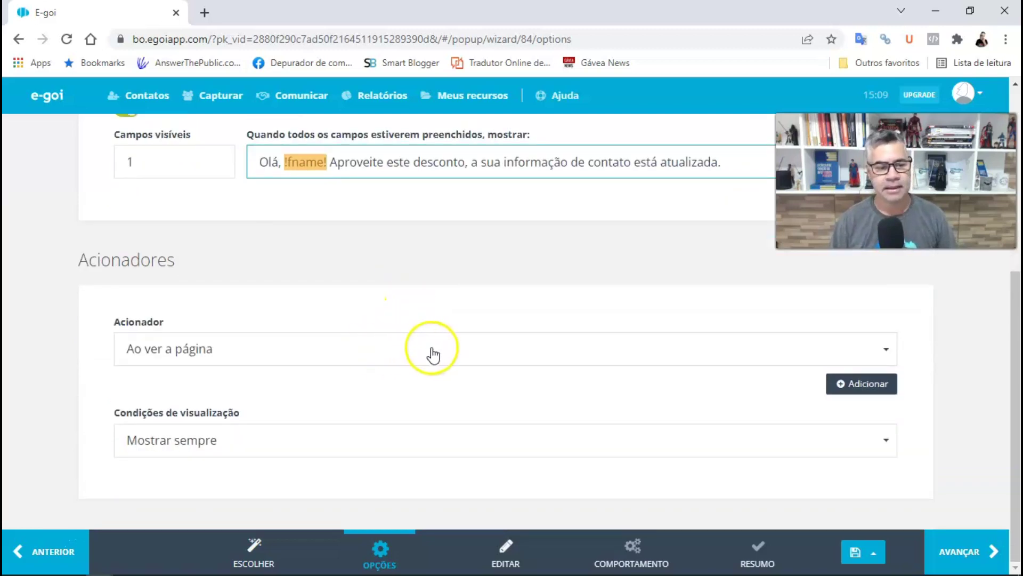
left_click(883, 353)
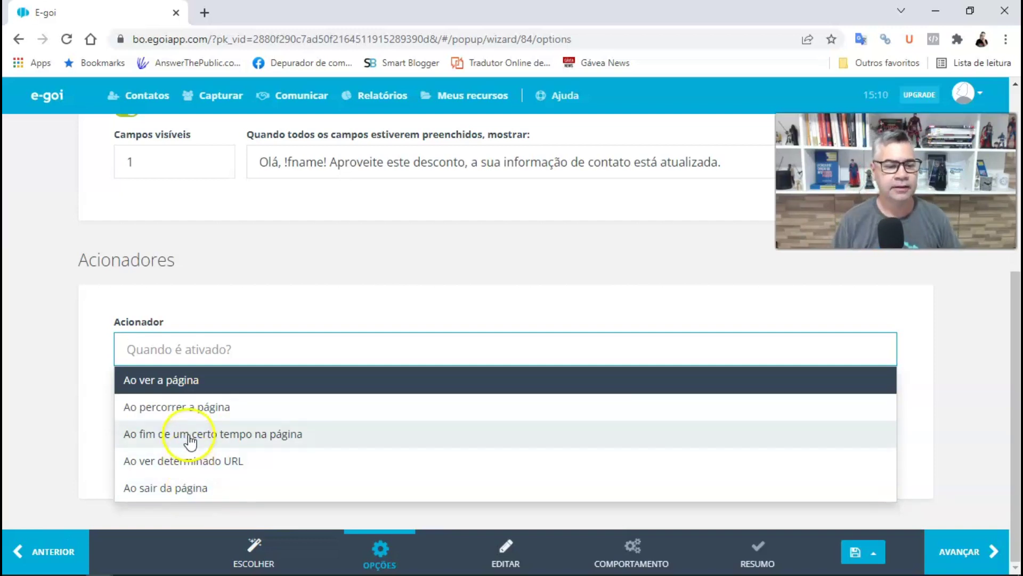
left_click(173, 441)
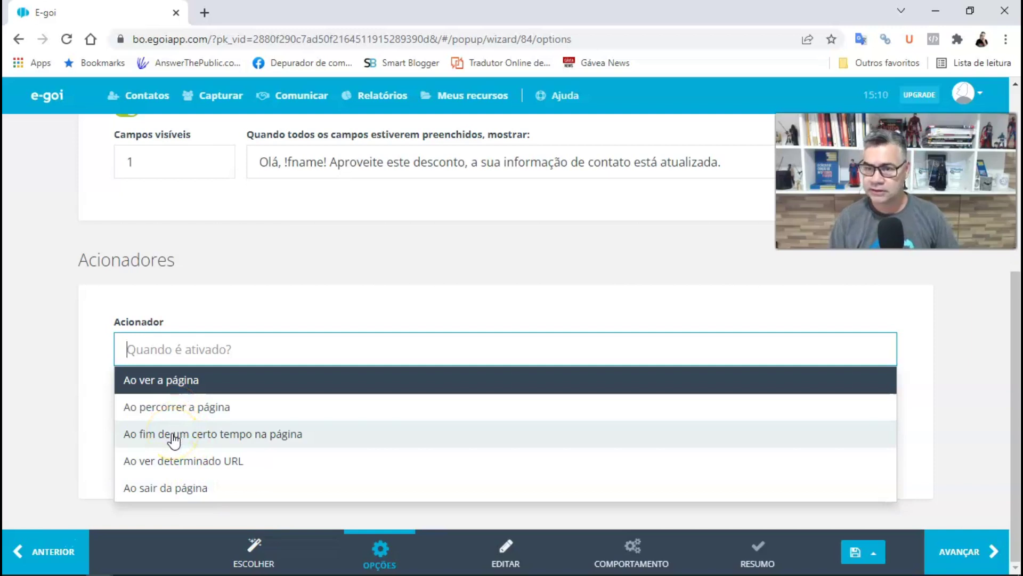
left_click(160, 465)
left_click(160, 490)
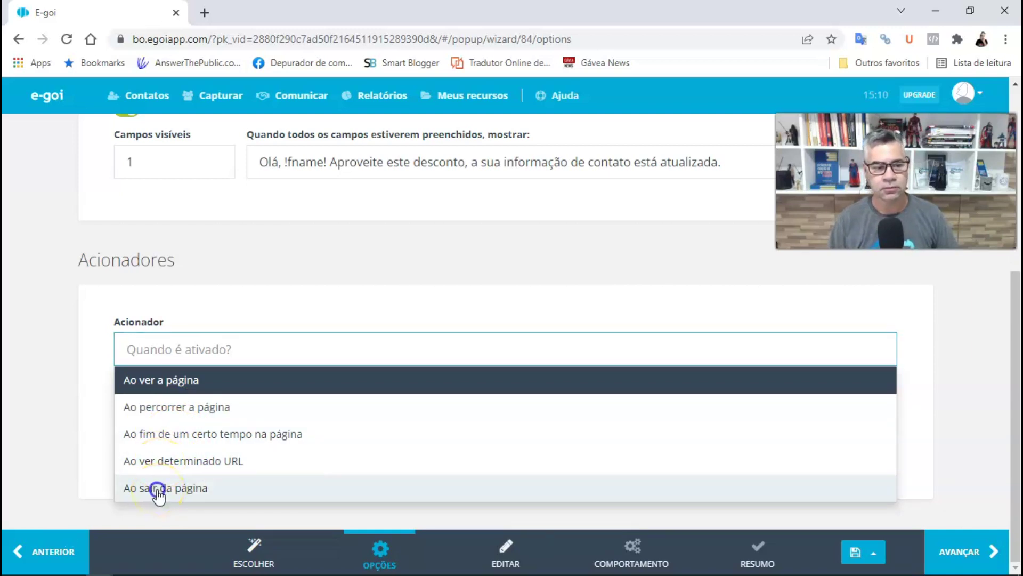
left_click(159, 493)
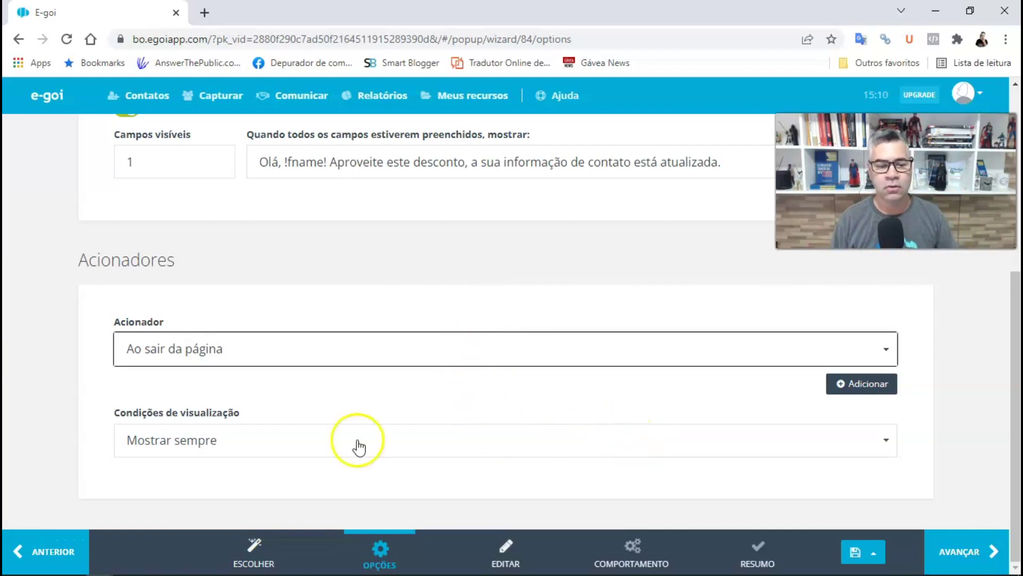
Try the display condition "Mostar num intervalo de datas" and open its start date for entry
left_click(885, 438)
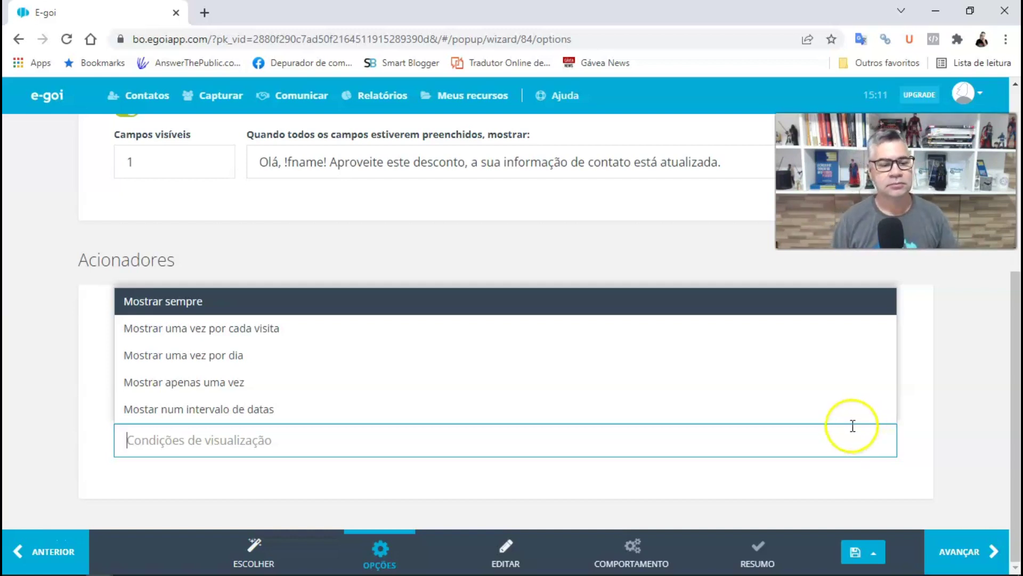
left_click(173, 409)
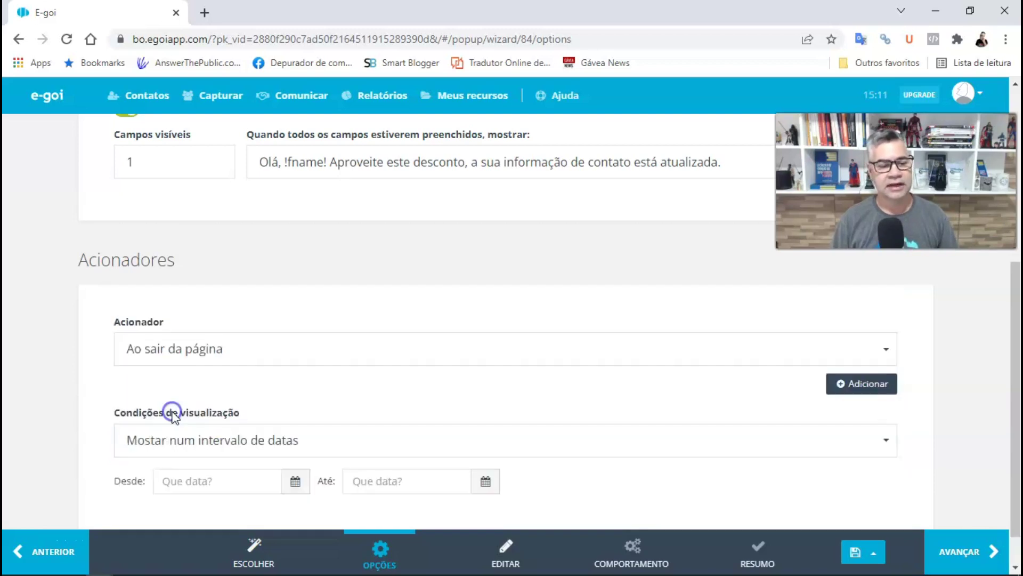
scroll(246, 450, "down", 1)
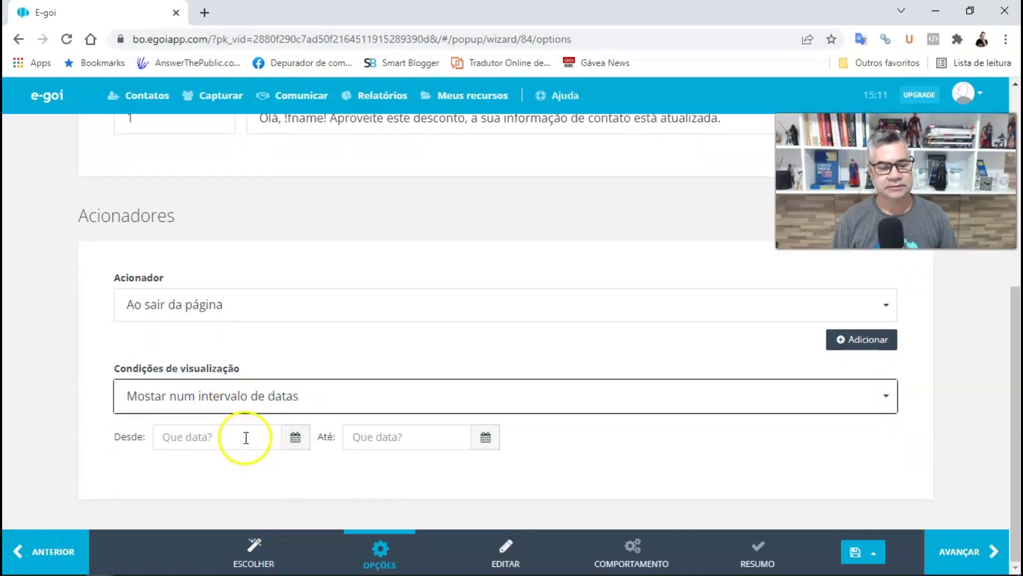
left_click(244, 438)
left_click(90, 396)
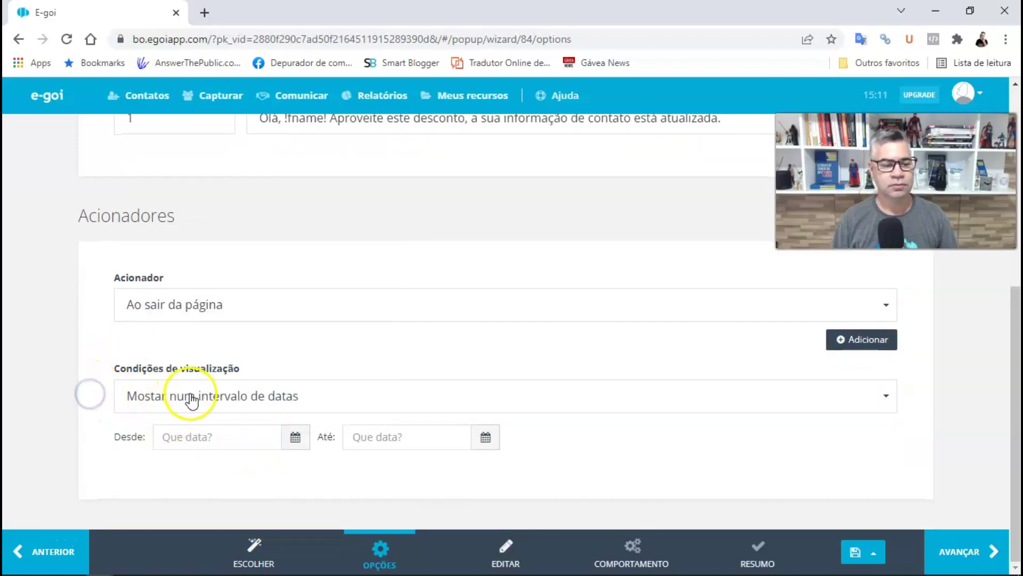
Set the display condition to "Mostrar uma vez por cada visita" and proceed to the form editor
left_click(187, 395)
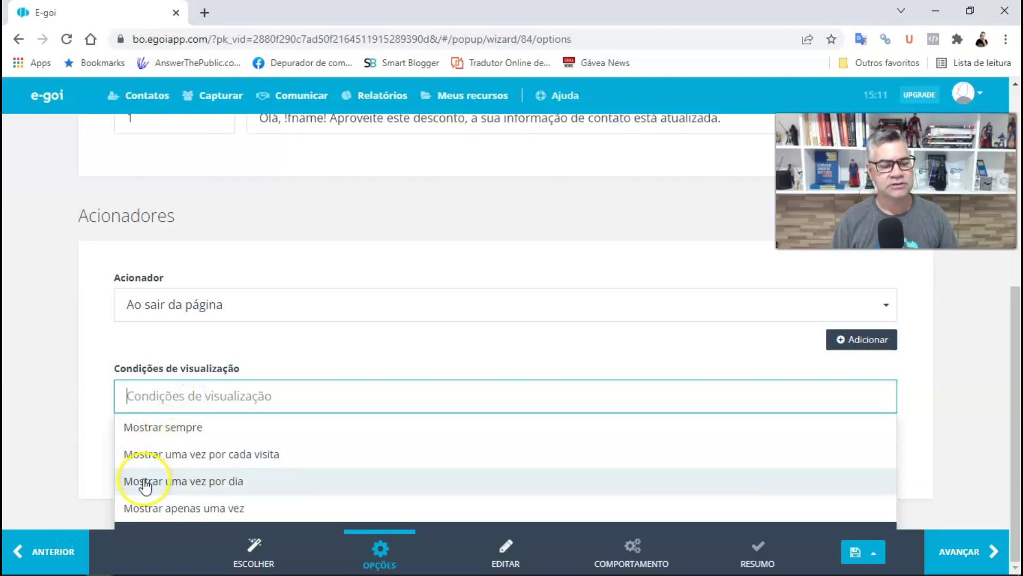
left_click(144, 457)
left_click(86, 406)
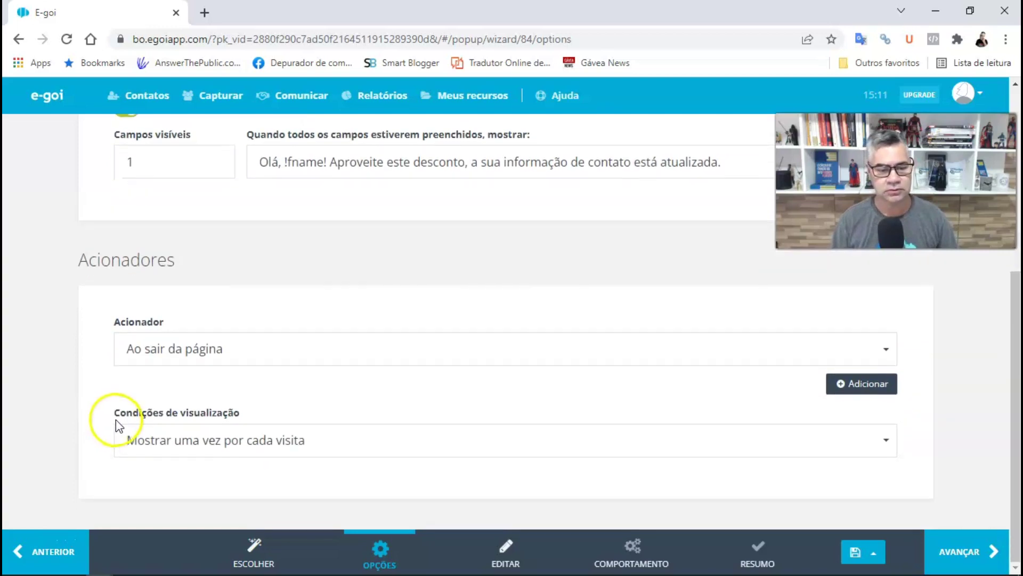
left_click(941, 545)
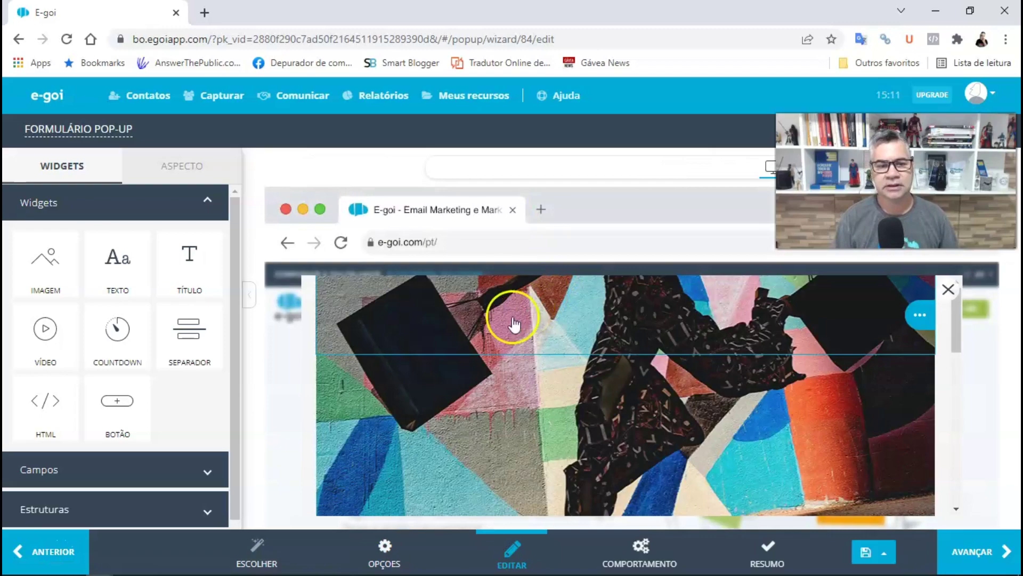
Replace the DESCONTO IMBATÍVEL heading in the pop-up with "Quer comprar carros com descontos incríveis?"
scroll(491, 384, "down", 1)
scroll(501, 434, "down", 2)
scroll(479, 405, "up", 3)
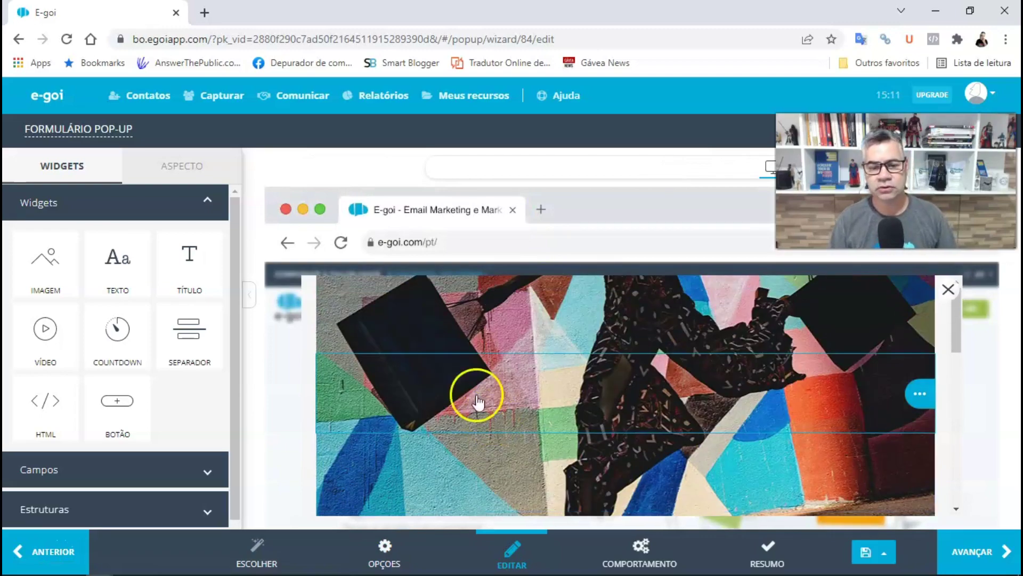
left_click(475, 324)
scroll(501, 378, "down", 5)
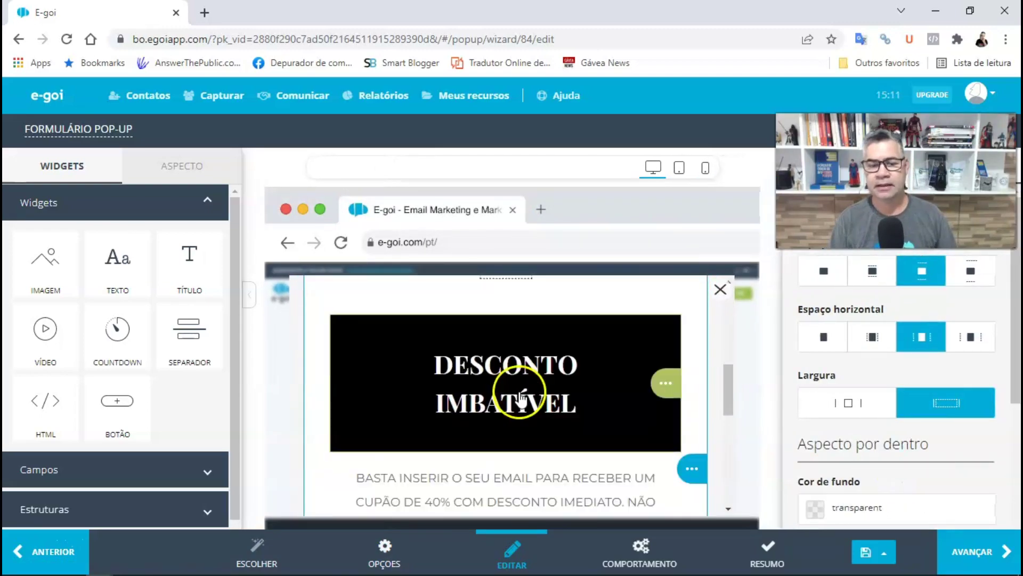
scroll(519, 373, "up", 2)
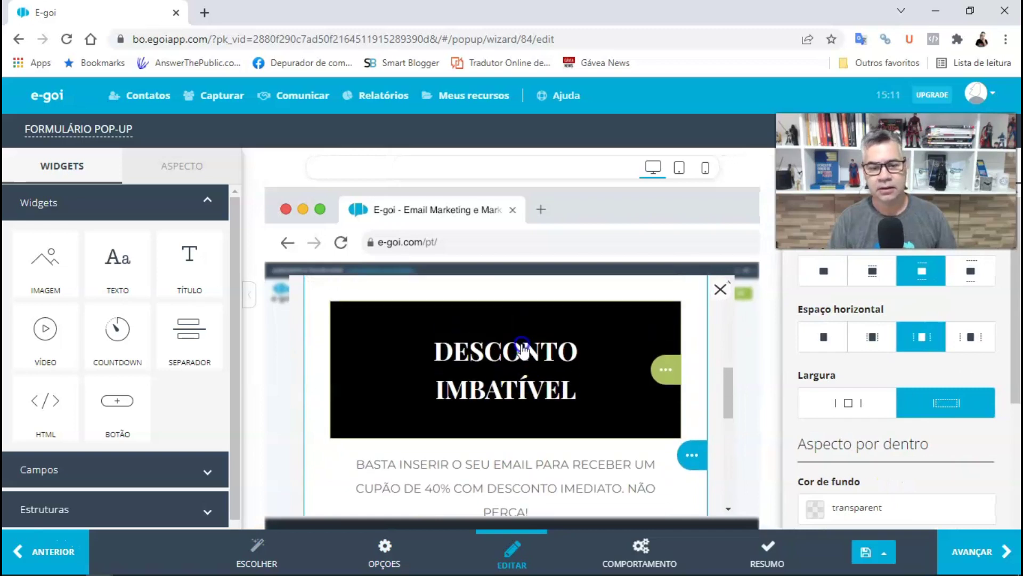
left_click(523, 347)
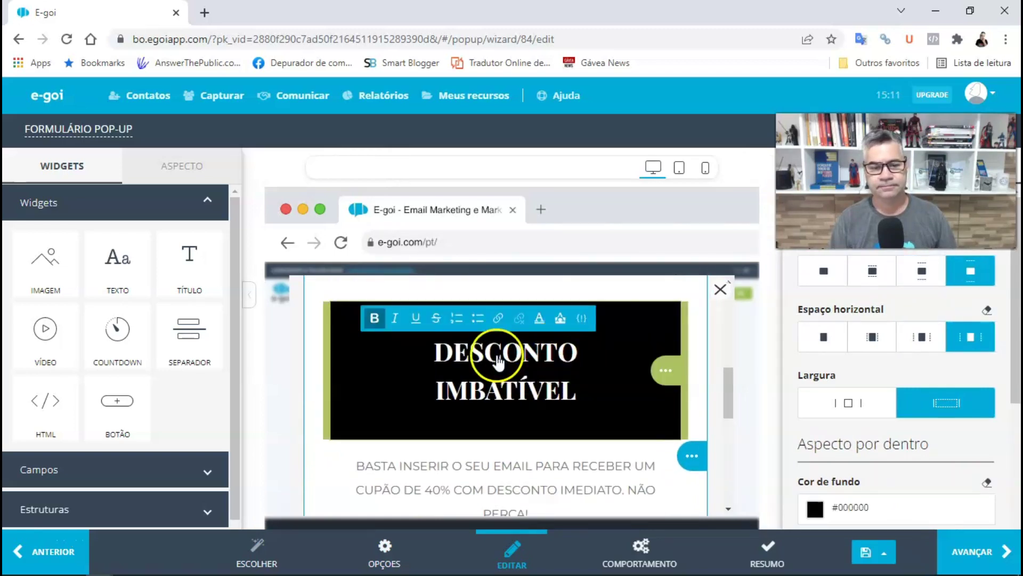
left_click(394, 360)
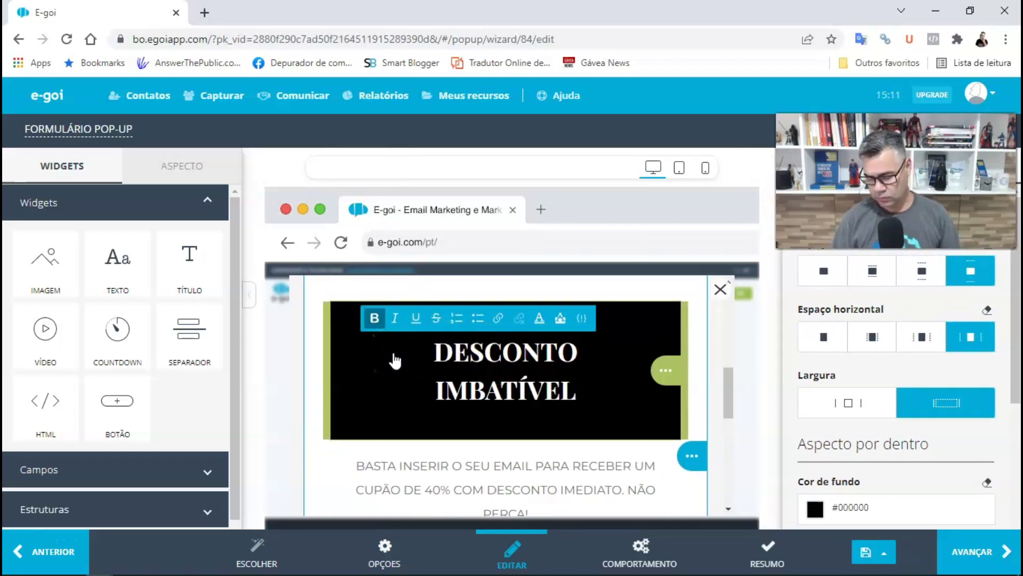
key("Delete")
key("Delete")
key("Delete")
key("Delete")
key("Delete")
key("Delete")
key("Delete")
key("Delete")
key("Delete")
key("Delete")
key("Delete")
key("Delete")
key("Delete")
key("Delete")
key("Delete")
key("Delete")
key("Delete")
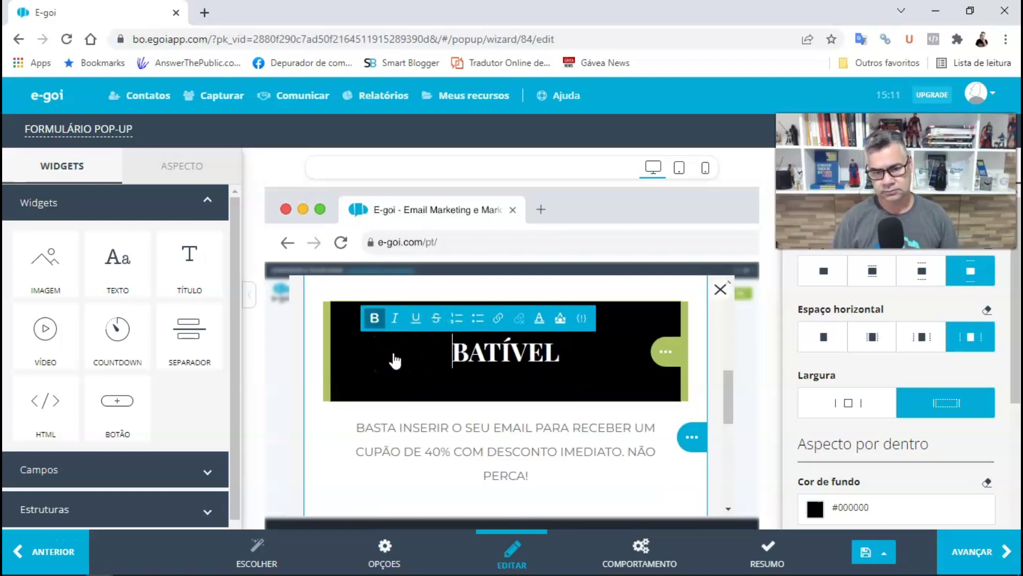
key("Delete")
type("Quer comprar carros")
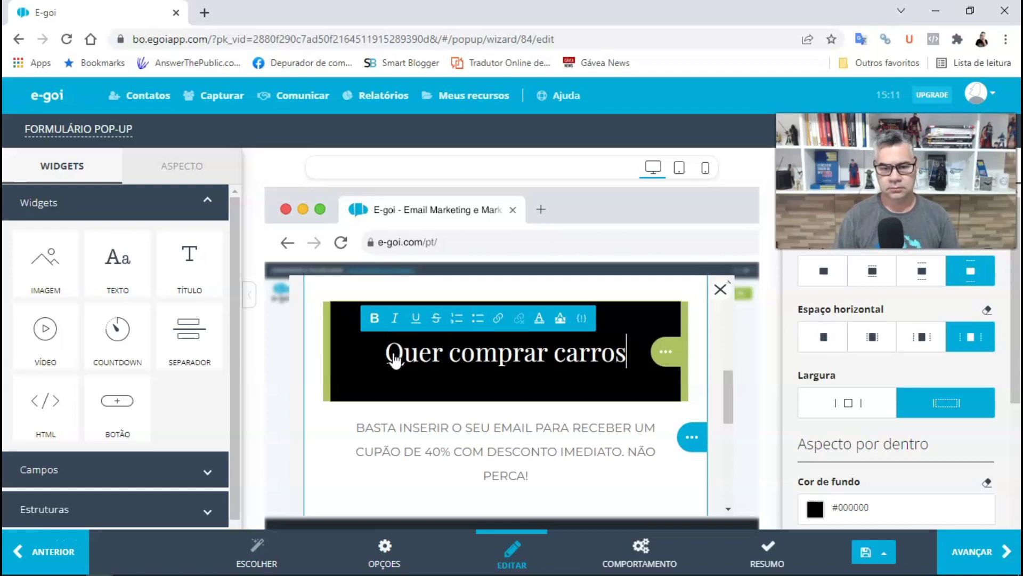
type(" com descontos i")
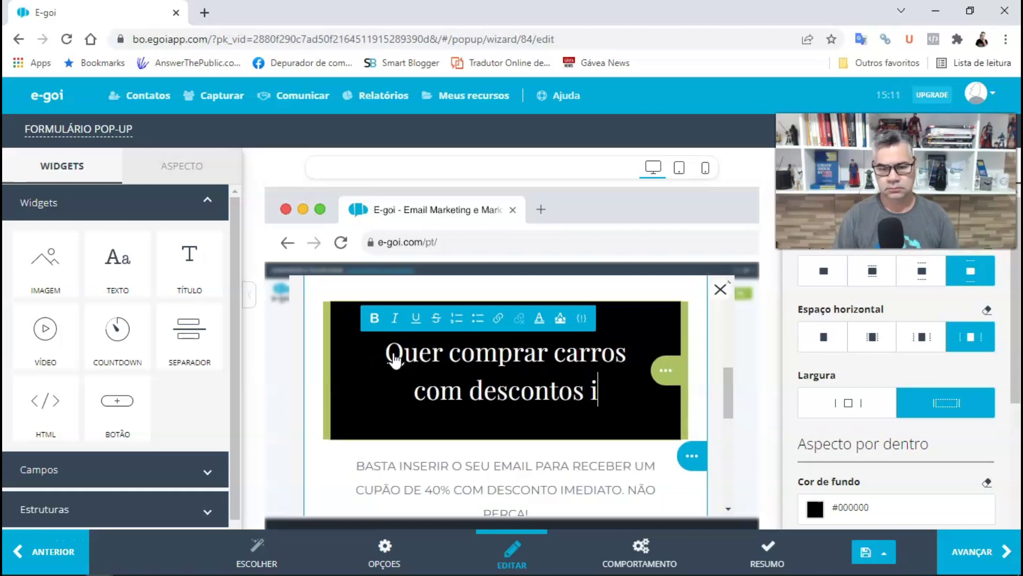
type("ncríveis?")
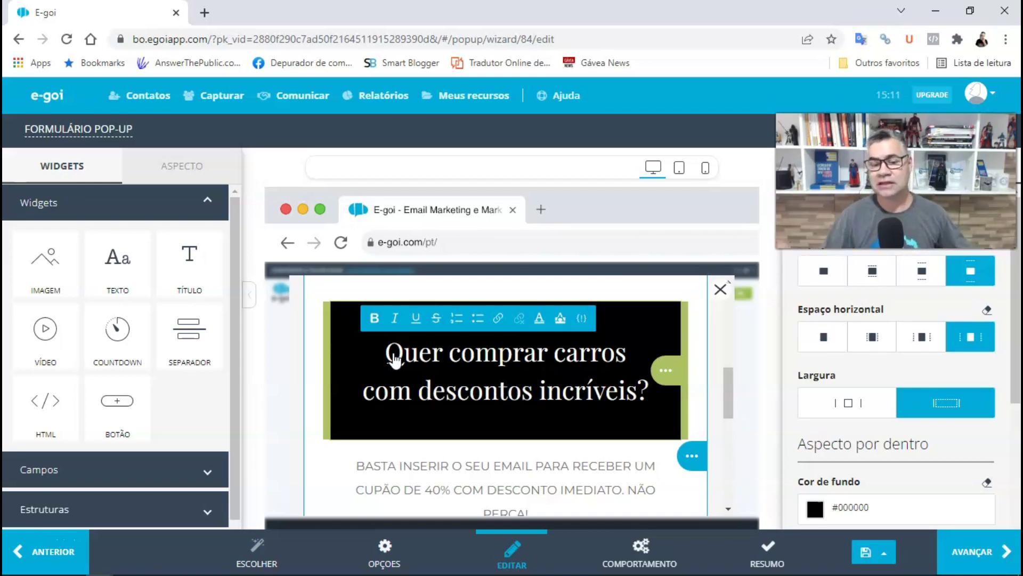
Examine the coupon description, the Email field and the "Receber cupão" button below the heading
scroll(419, 369, "down", 1)
scroll(420, 370, "down", 2)
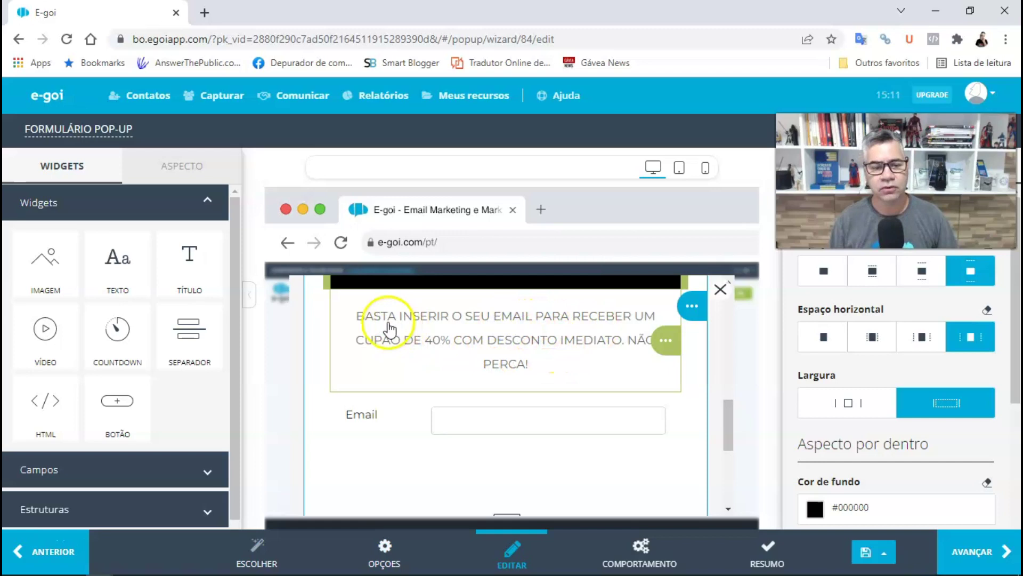
left_click(356, 316)
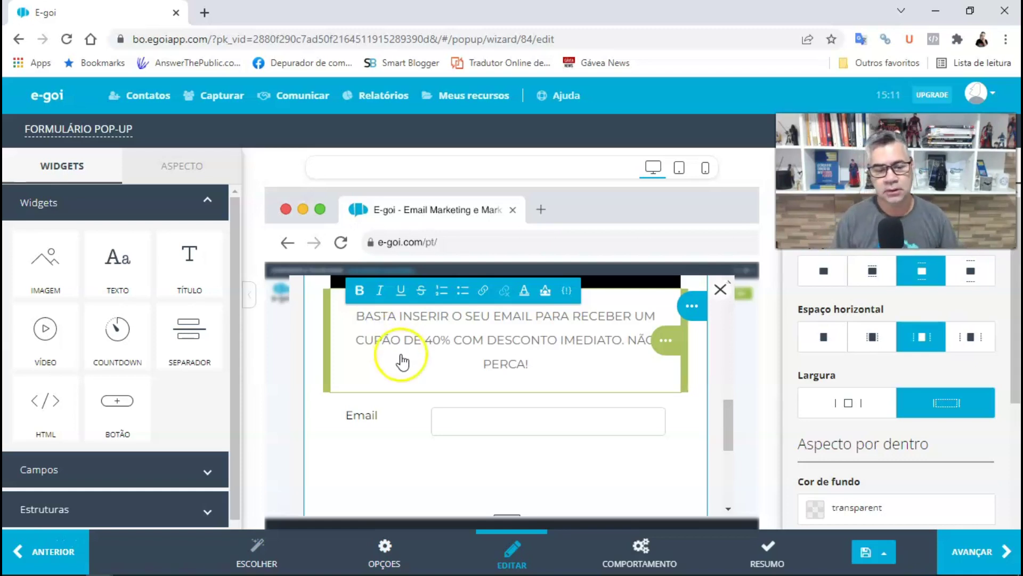
scroll(470, 433, "down", 3)
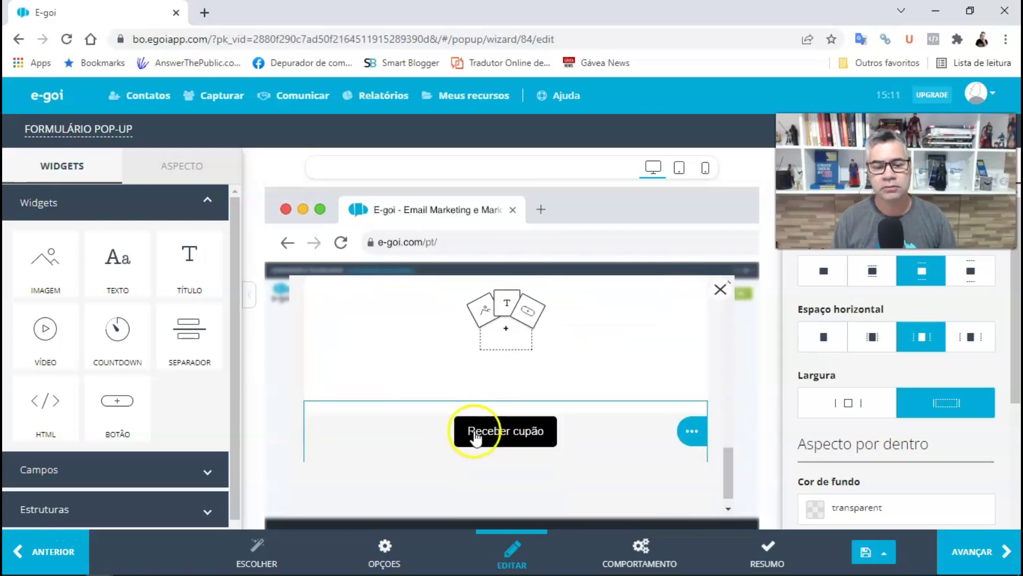
left_click(527, 438)
left_click(566, 418)
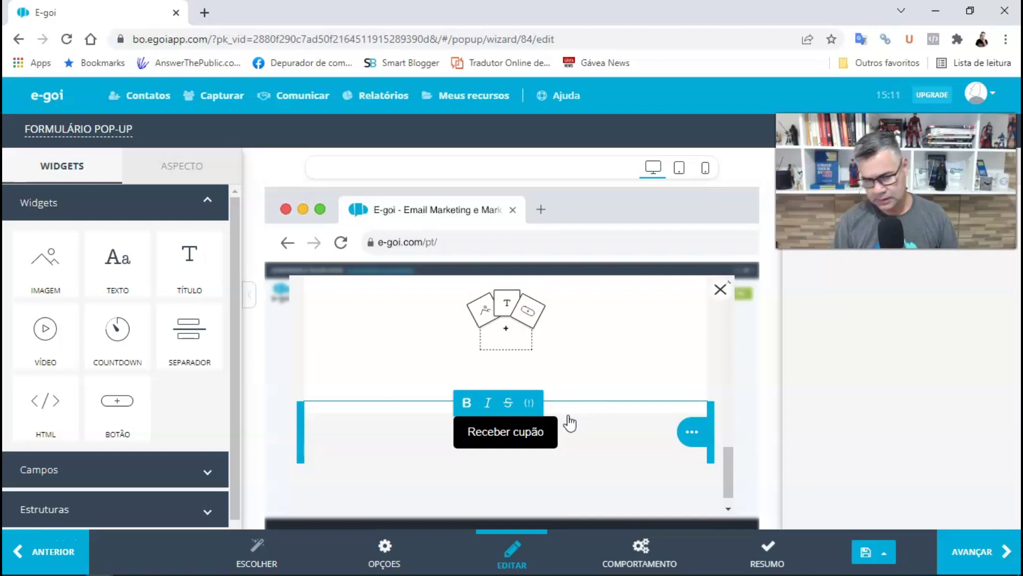
scroll(571, 424, "up", 4)
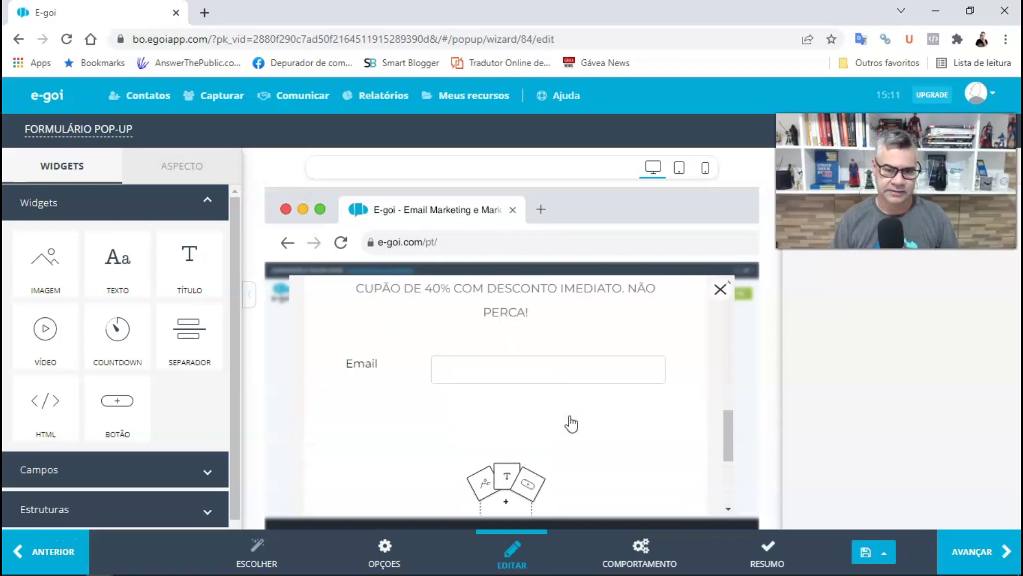
scroll(568, 421, "down", 5)
left_click(679, 475)
left_click(626, 425)
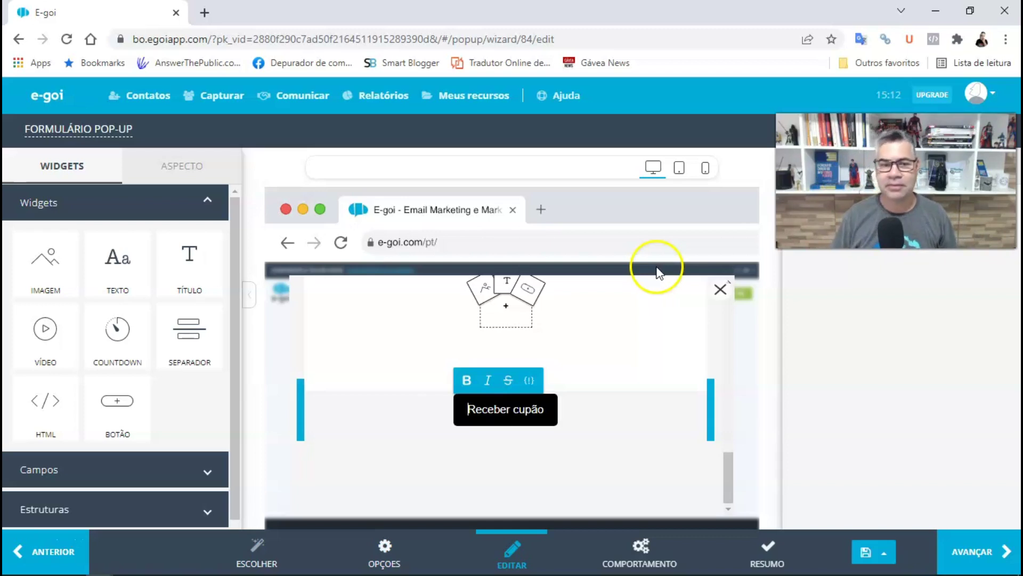
left_click(660, 272)
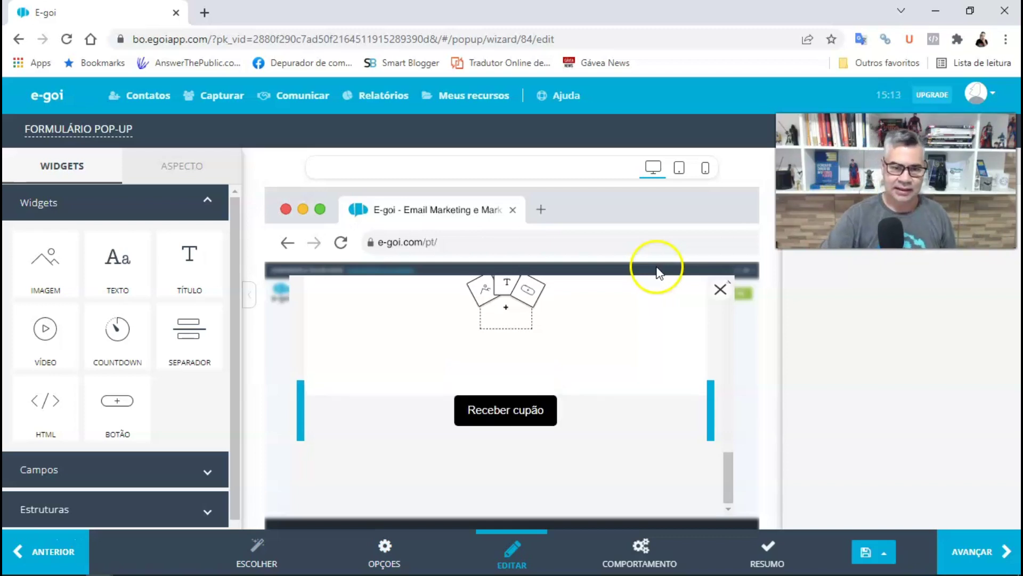